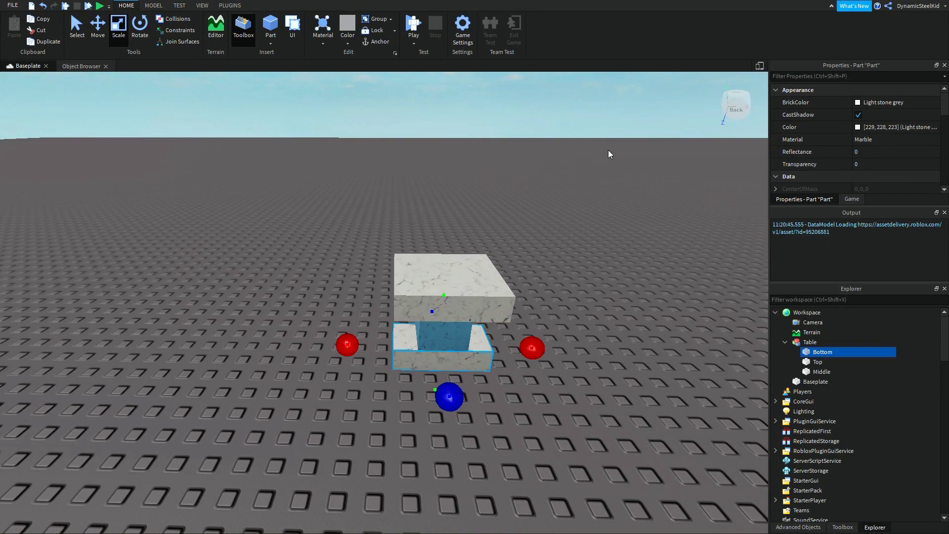
{"action": "left_click", "coordinate": [553, 216]}
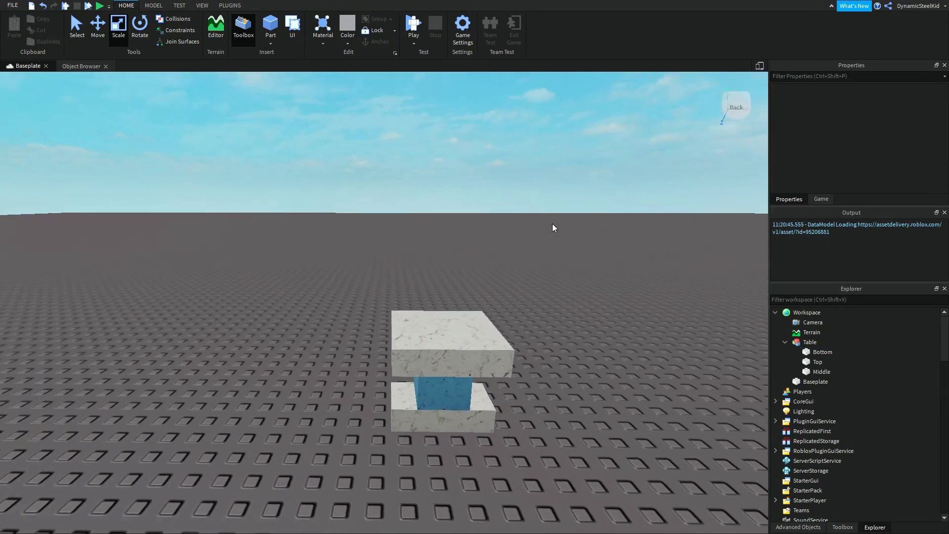
{"action": "scroll", "coordinate": [553, 224], "scroll_direction": "up", "scroll_amount": 2}
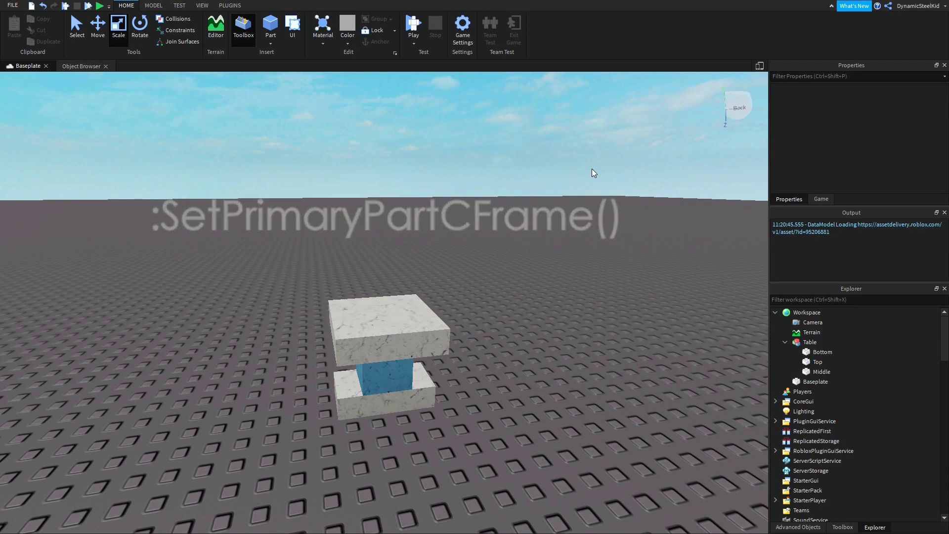
{"action": "right_click_drag", "start_coordinate": [584, 182], "coordinate": [583, 183]}
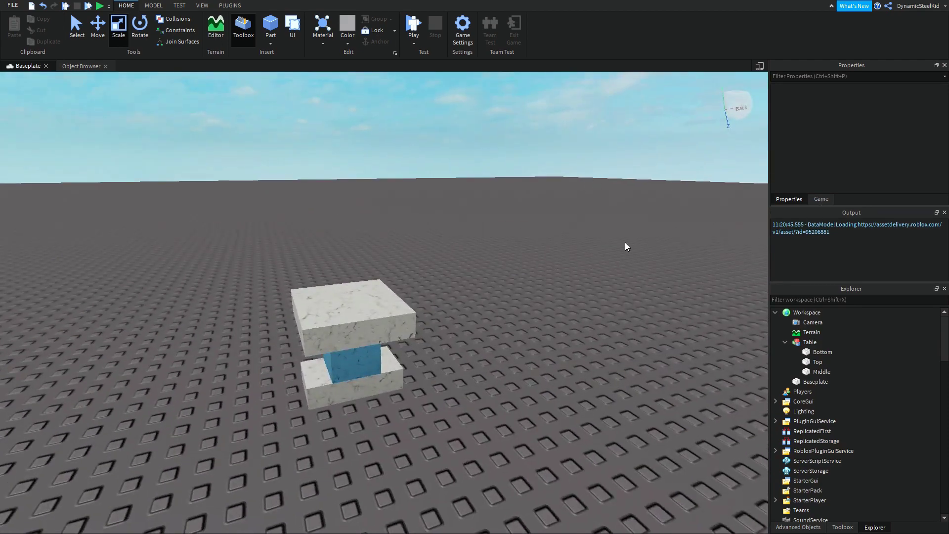
{"action": "right_click_drag", "start_coordinate": [555, 138], "coordinate": [555, 139]}
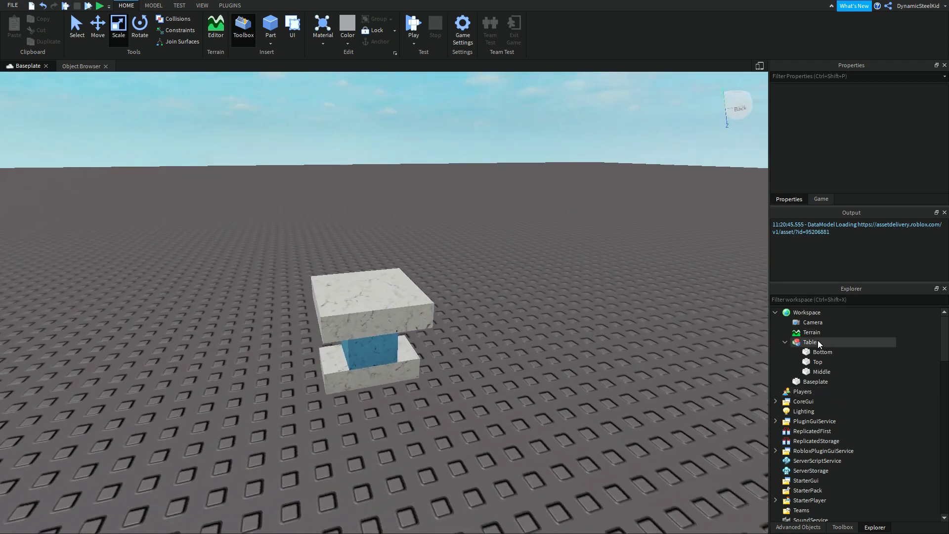
Move the whole Table model sideways along its red axis as a single unit.
{"action": "left_click", "coordinate": [820, 363]}
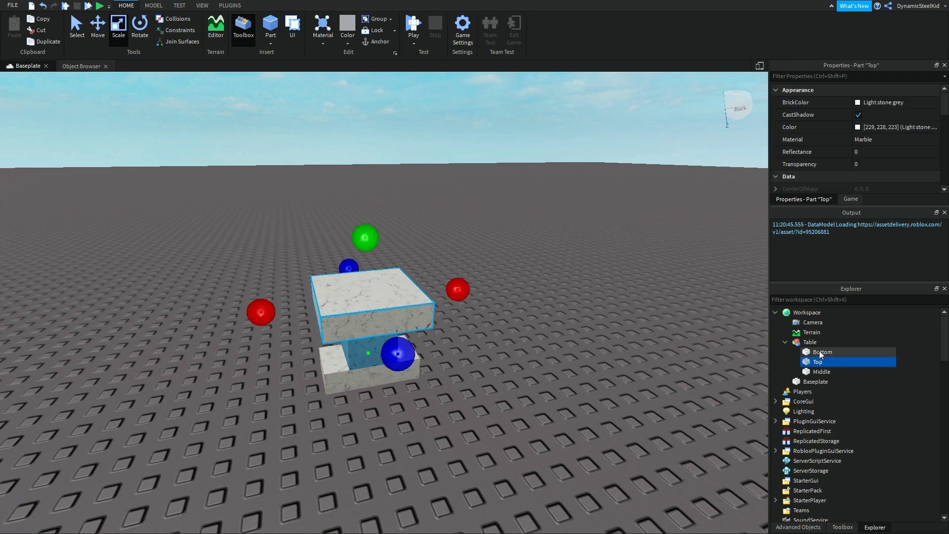
{"action": "left_click", "coordinate": [819, 344]}
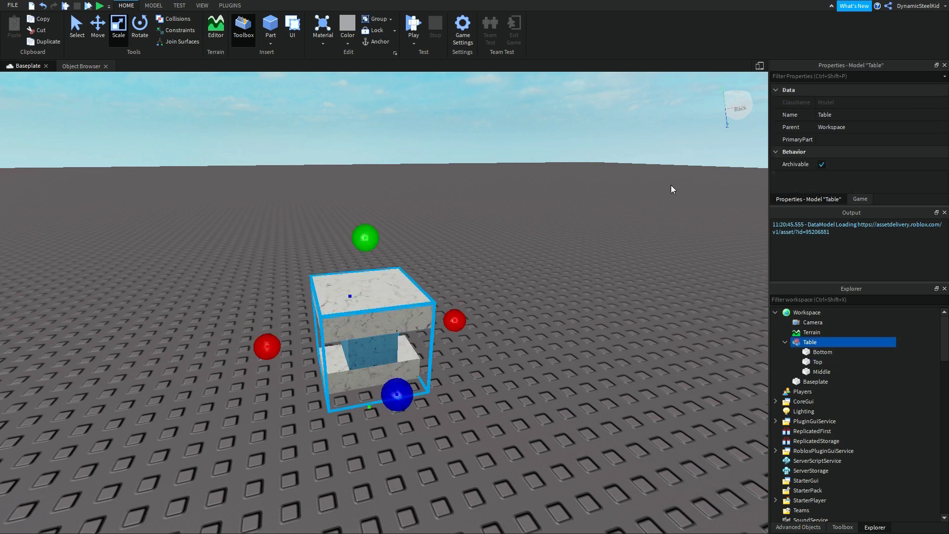
{"action": "left_click", "coordinate": [817, 362]}
{"action": "left_click", "coordinate": [805, 342]}
{"action": "key", "text": "ctrl+2"}
{"action": "left_click_drag", "start_coordinate": [276, 344], "coordinate": [214, 359]}
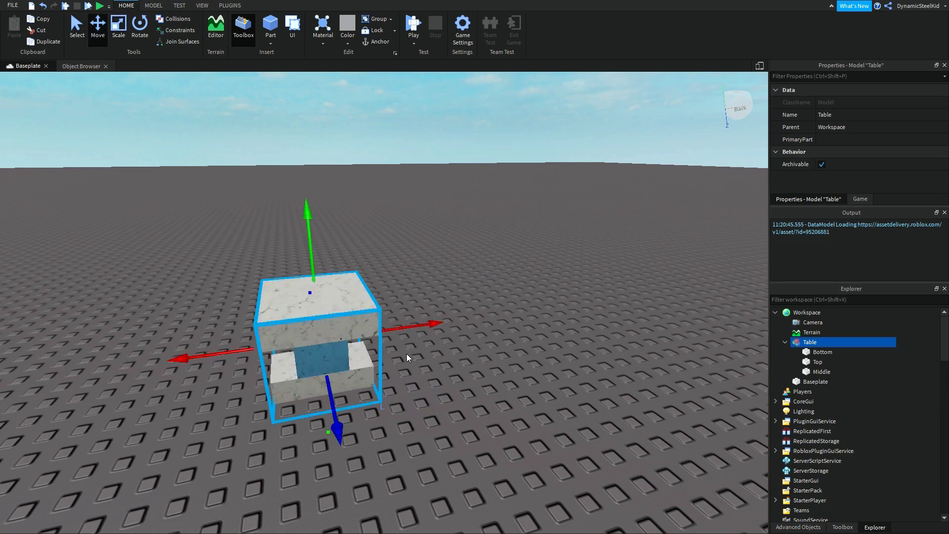
{"action": "key", "text": "f"}
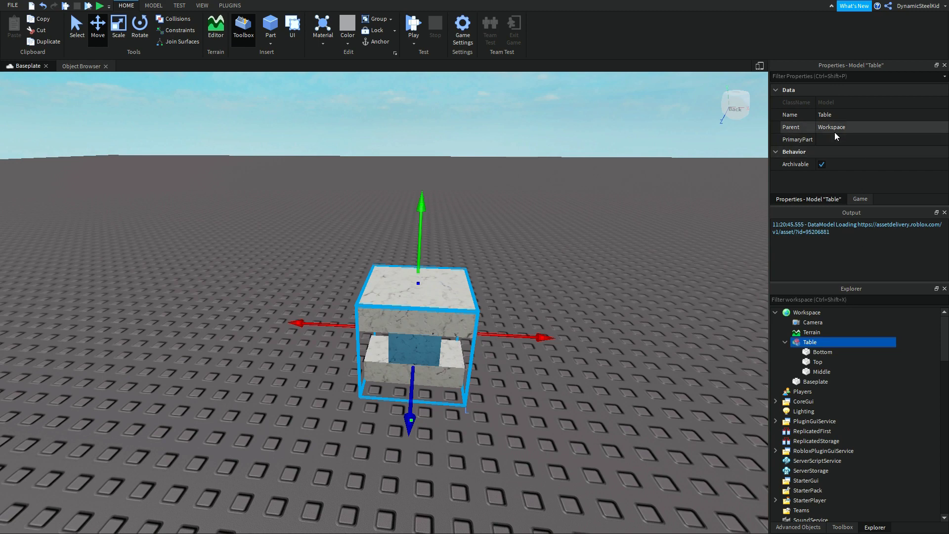
Shift the table's Bottom, Middle and Top parts one at a time in the same direction along the red axis.
{"action": "left_click", "coordinate": [823, 351]}
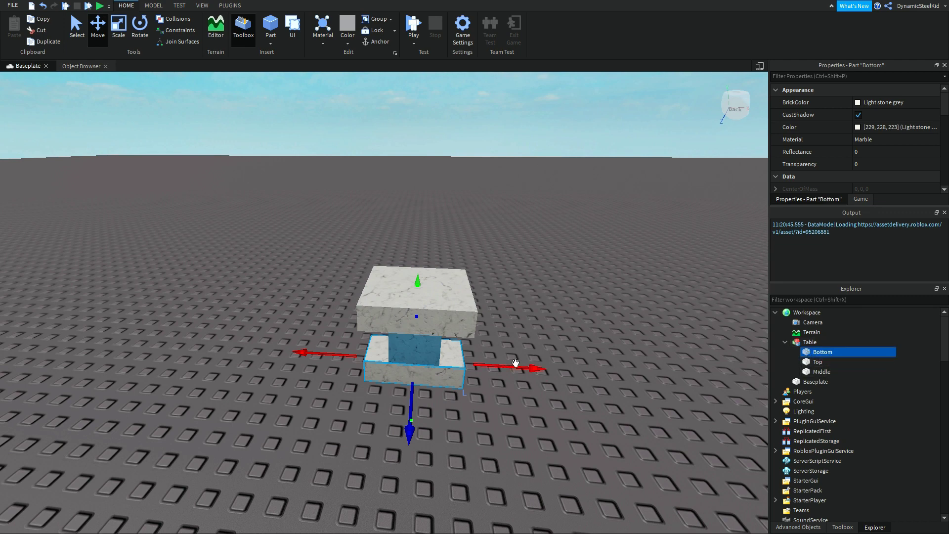
{"action": "left_click_drag", "start_coordinate": [509, 366], "coordinate": [534, 368]}
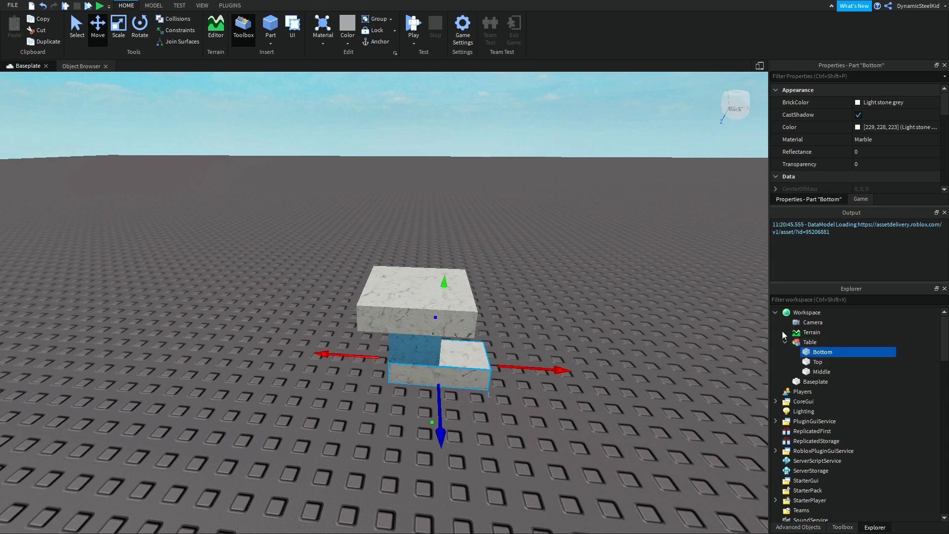
{"action": "left_click", "coordinate": [819, 369]}
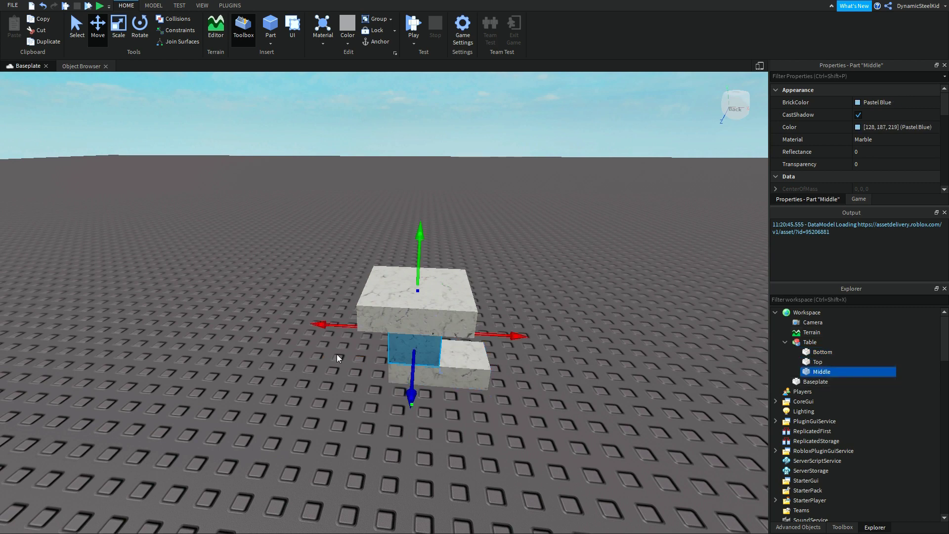
{"action": "left_click", "coordinate": [362, 327]}
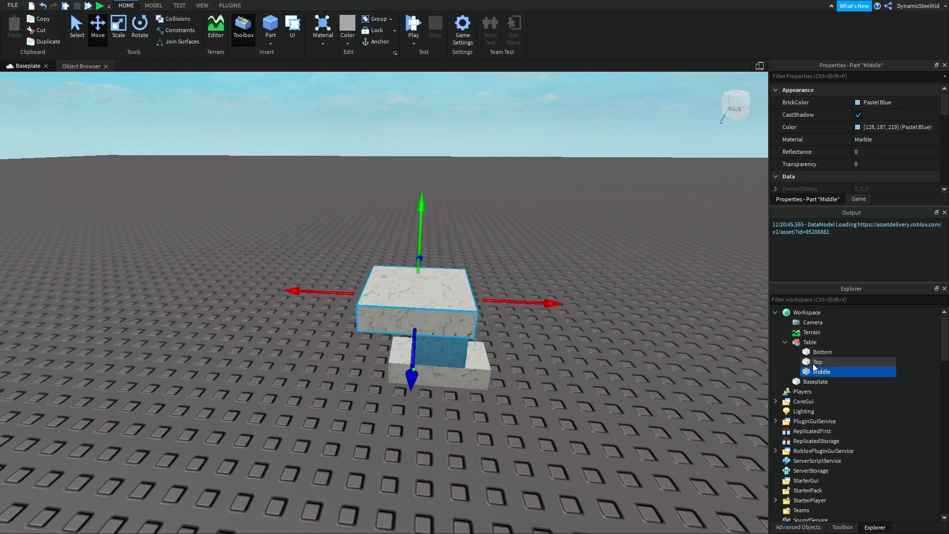
{"action": "left_click_drag", "start_coordinate": [318, 296], "coordinate": [338, 297]}
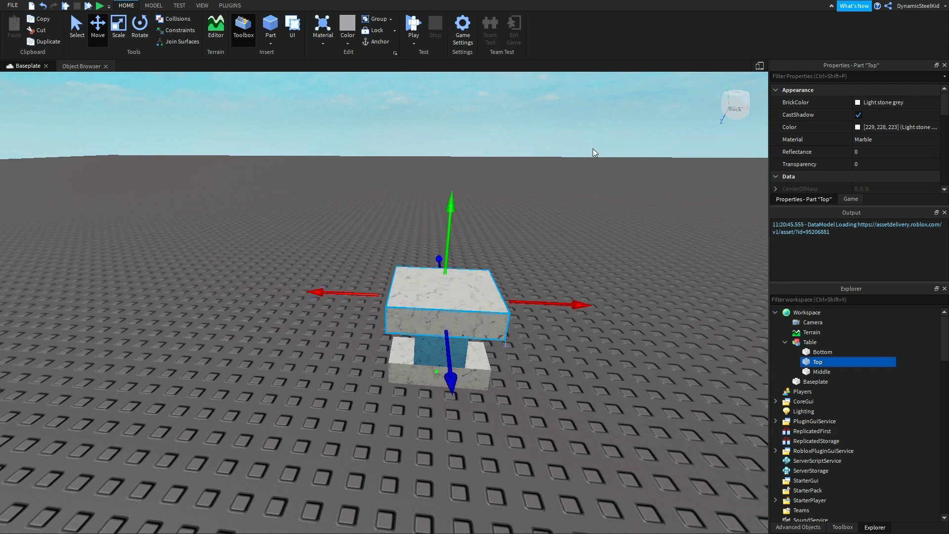
{"action": "left_click", "coordinate": [594, 107]}
{"action": "right_click_drag", "start_coordinate": [541, 202], "coordinate": [542, 191]}
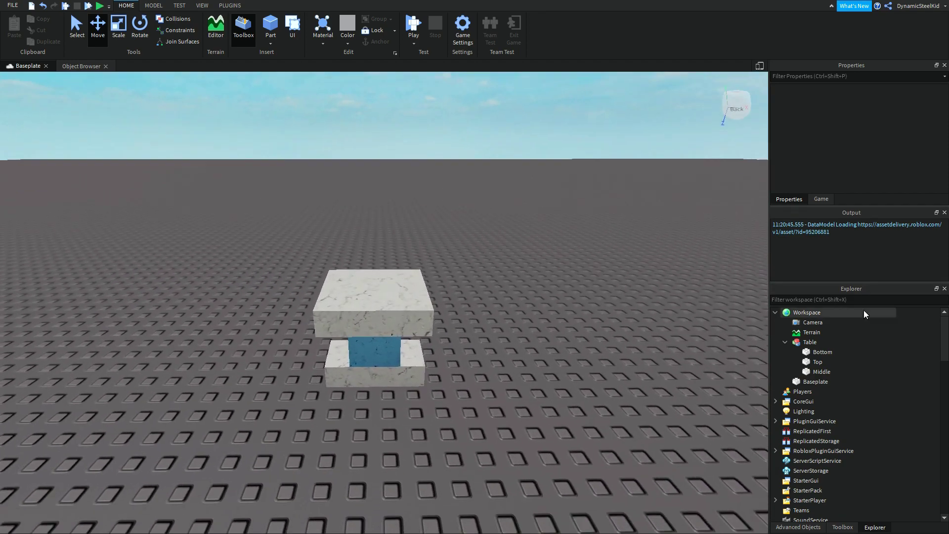
{"action": "left_click", "coordinate": [786, 342]}
{"action": "left_click", "coordinate": [803, 343]}
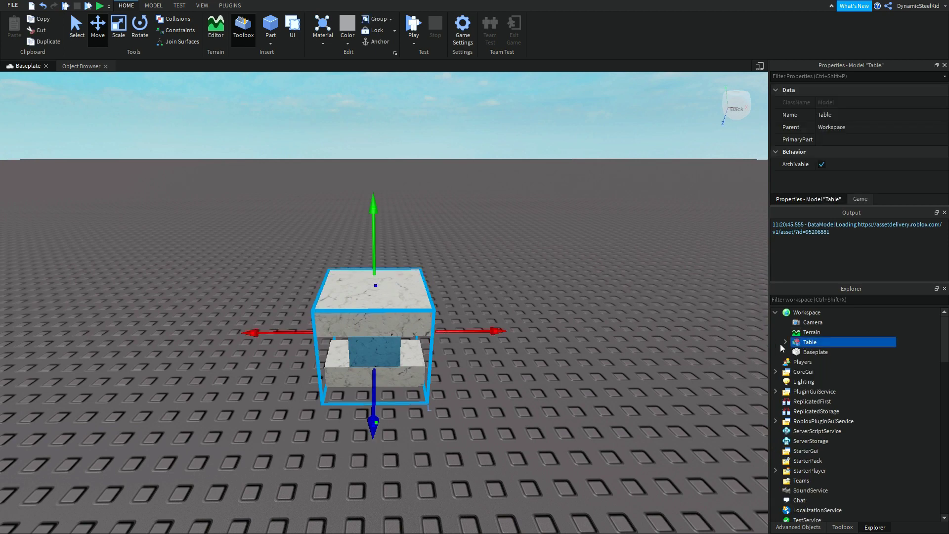
{"action": "left_click", "coordinate": [785, 341]}
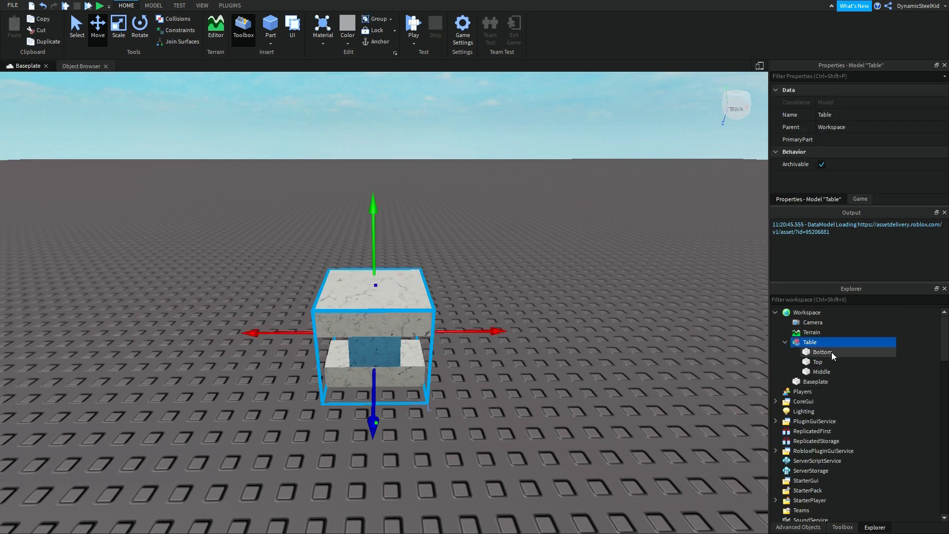
{"action": "left_click", "coordinate": [861, 139]}
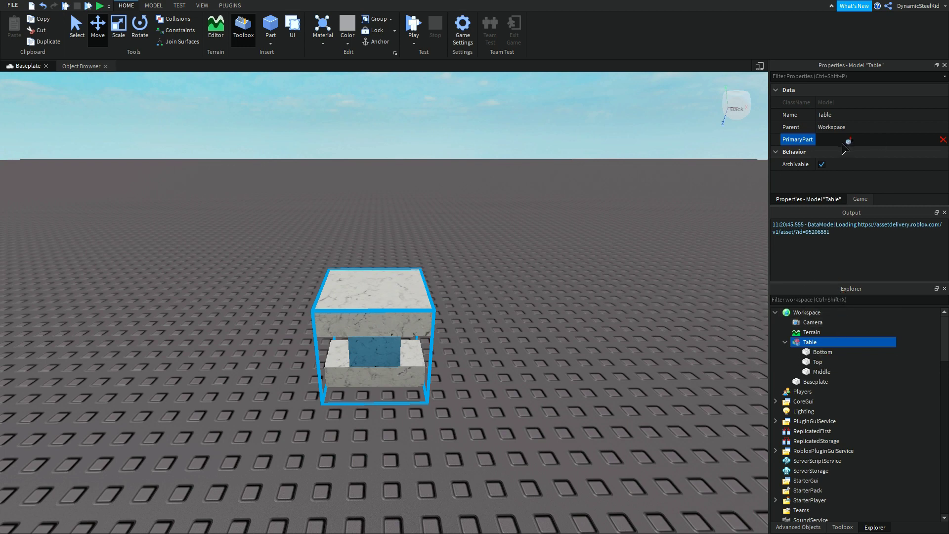
{"action": "left_click", "coordinate": [571, 166]}
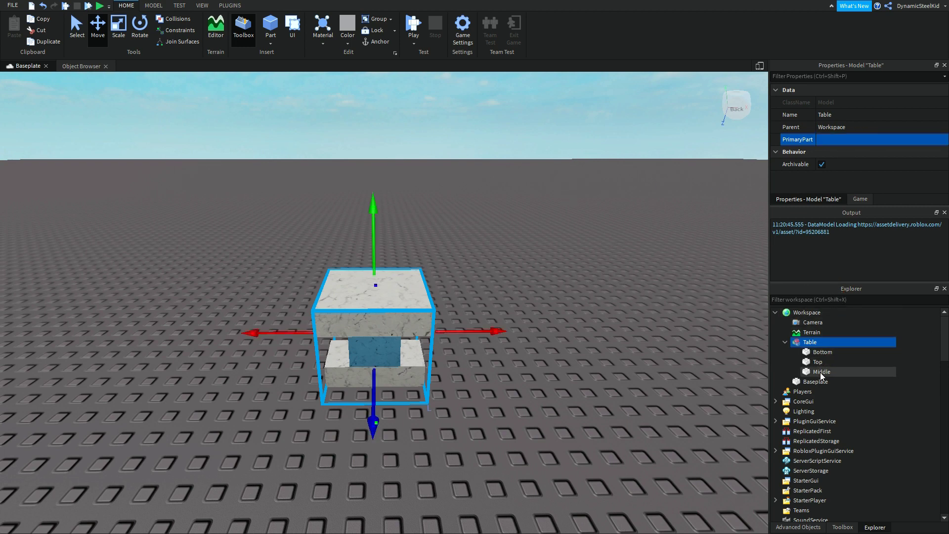
Set the Table model's PrimaryPart property to the Middle part.
{"action": "left_click", "coordinate": [840, 372]}
{"action": "right_click_drag", "start_coordinate": [559, 337], "coordinate": [631, 335]}
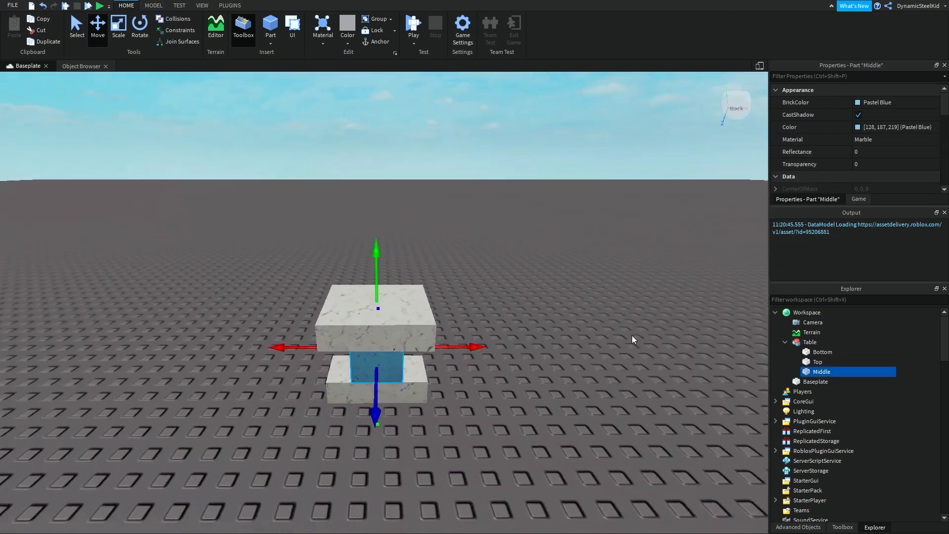
{"action": "left_click", "coordinate": [814, 343]}
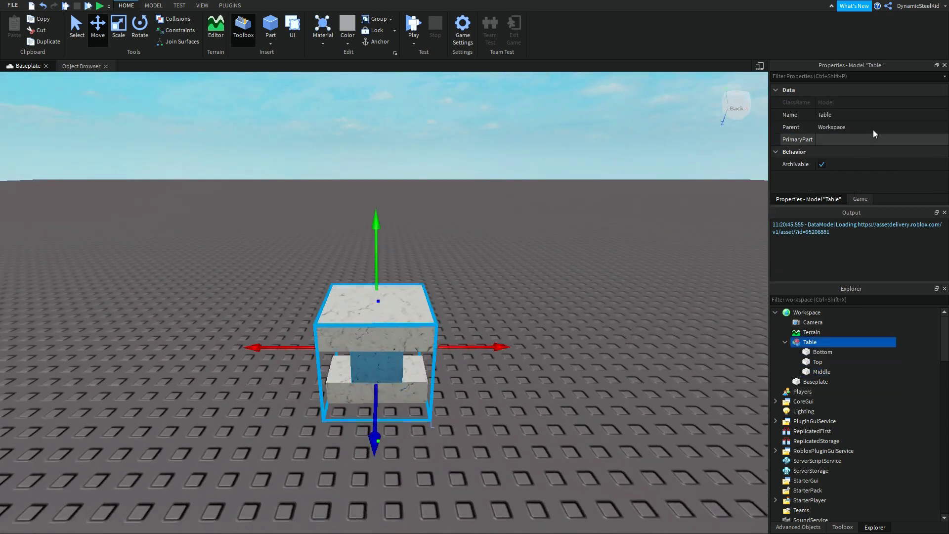
{"action": "left_click", "coordinate": [849, 140]}
{"action": "left_click", "coordinate": [825, 375]}
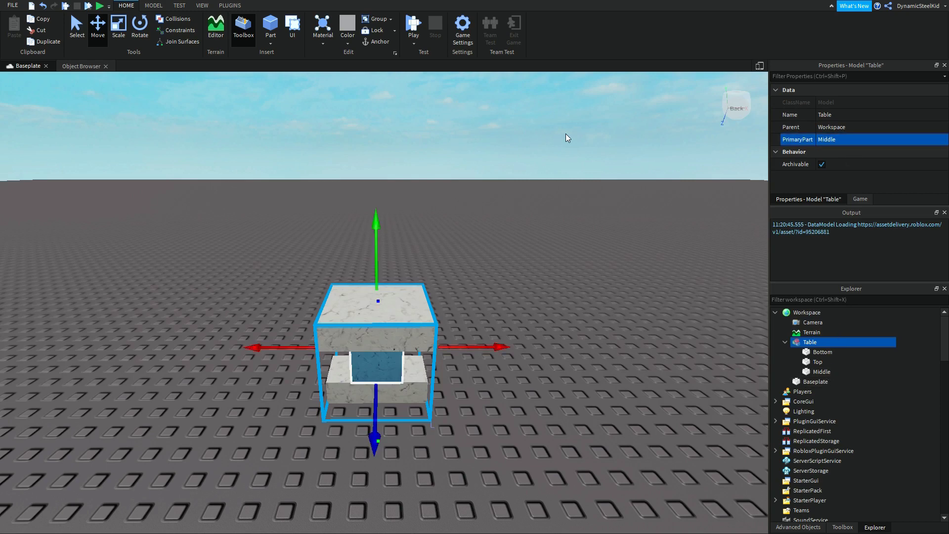
{"action": "left_click", "coordinate": [565, 133]}
Compare the Table model's PrimaryPart property with the Middle part inside the model.
{"action": "left_click", "coordinate": [814, 373]}
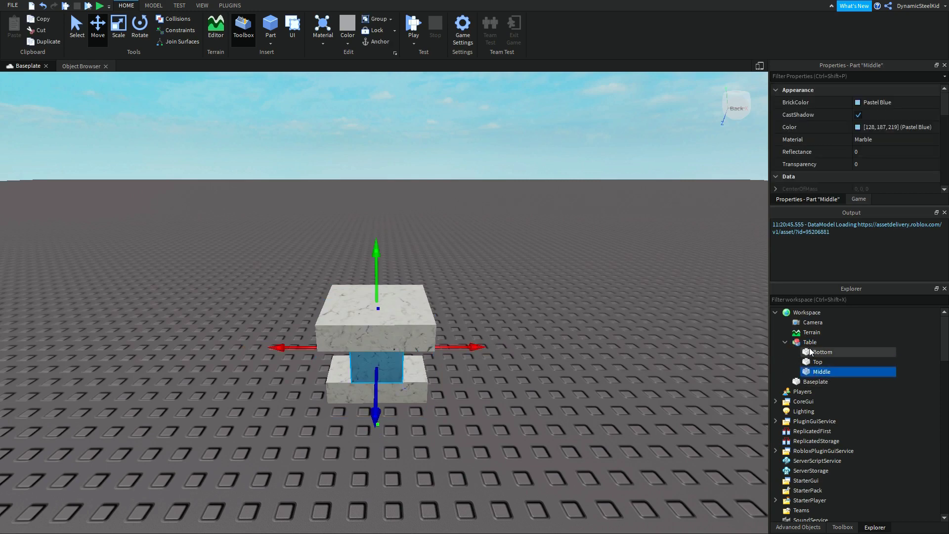
{"action": "left_click", "coordinate": [810, 342]}
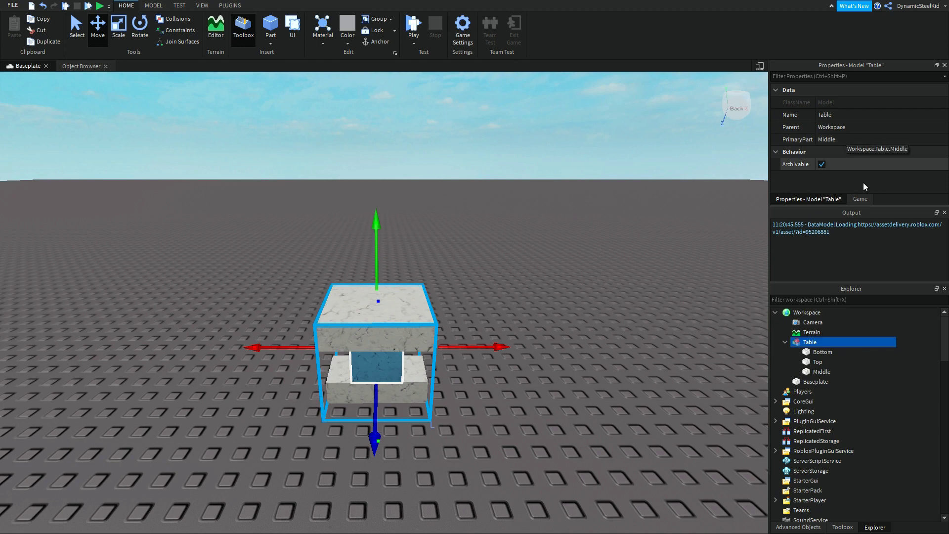
{"action": "left_click", "coordinate": [822, 373]}
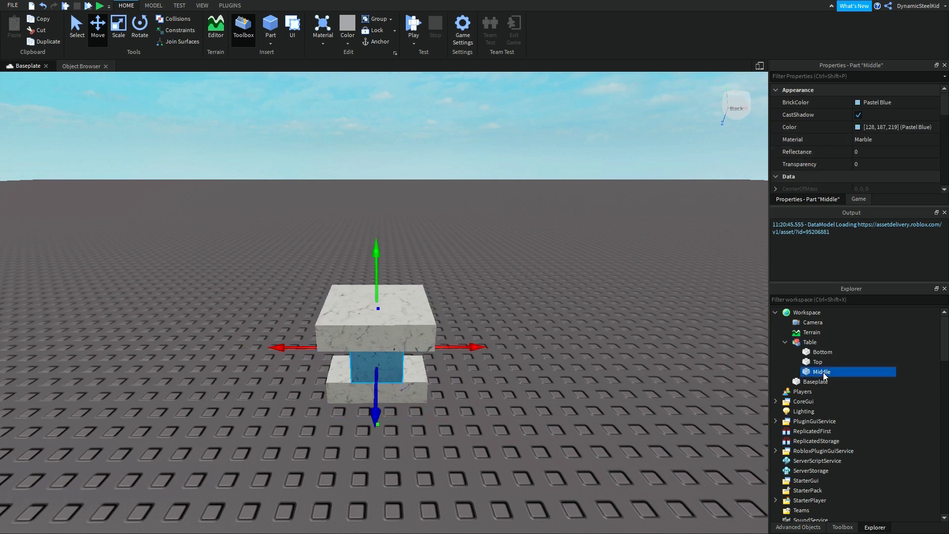
{"action": "left_click", "coordinate": [598, 139]}
{"action": "left_click", "coordinate": [785, 342]}
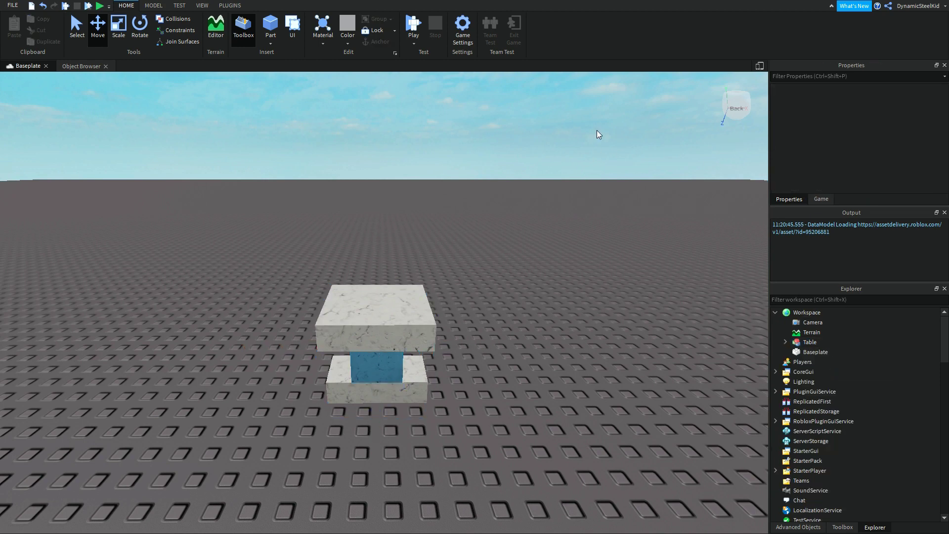
{"action": "left_click", "coordinate": [785, 342]}
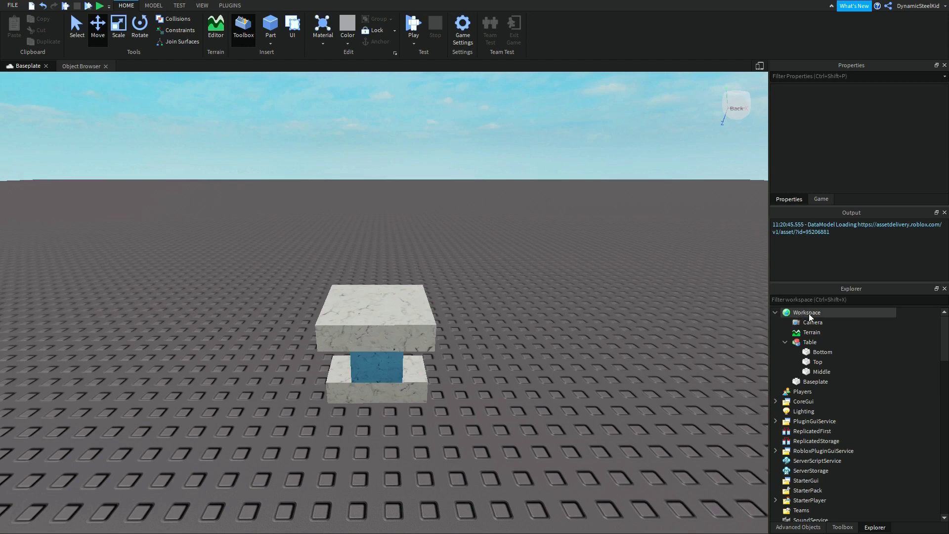
{"action": "left_click", "coordinate": [808, 342]}
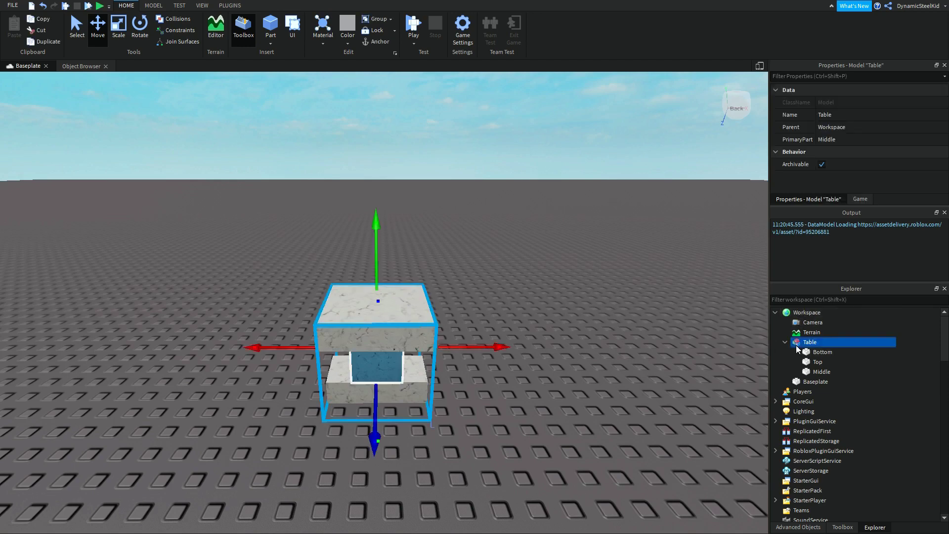
Insert a new Script into Workspace.
{"action": "right_click", "coordinate": [814, 311]}
{"action": "mouse_move", "coordinate": [874, 221]}
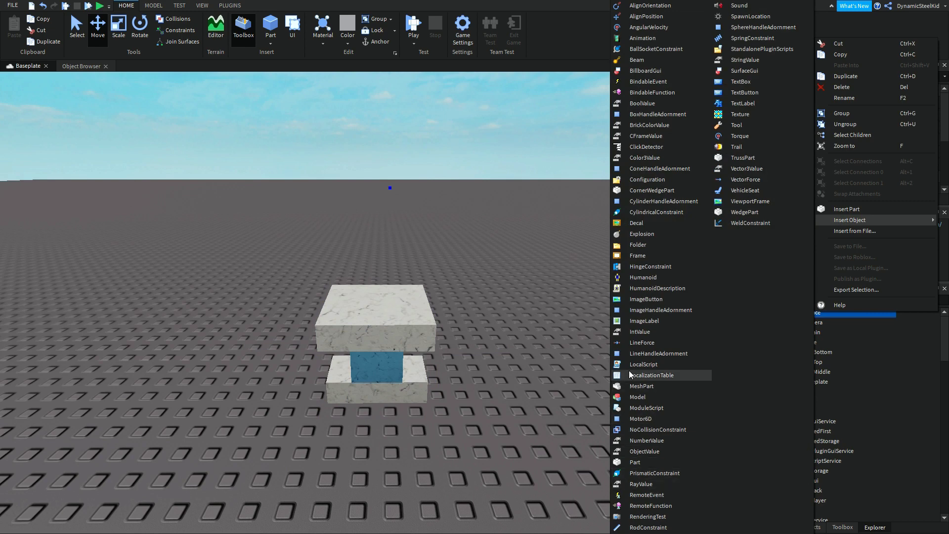
{"action": "left_click", "coordinate": [642, 495]}
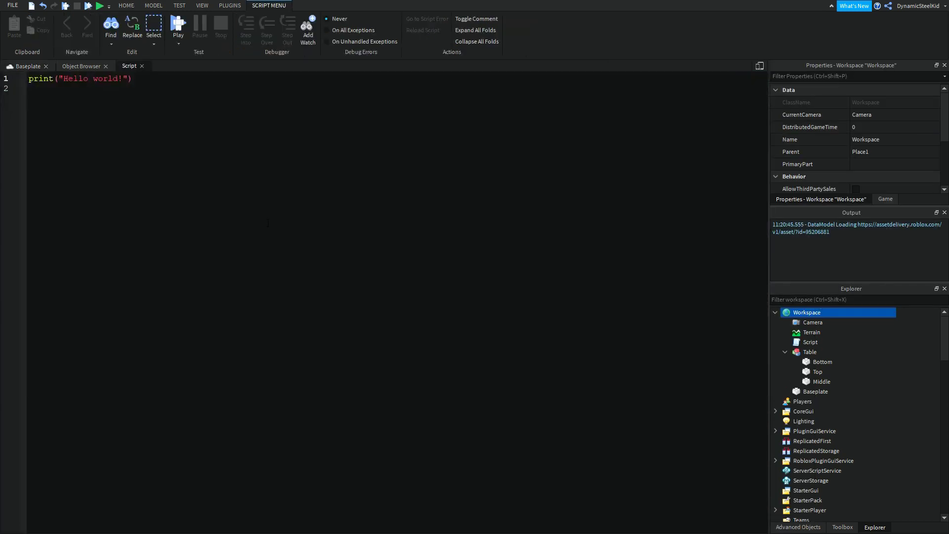
Replace the script's default print line with the method call :SetPrimaryPartCFrame().
{"action": "left_click_drag", "start_coordinate": [28, 79], "coordinate": [148, 79]}
{"action": "left_click", "coordinate": [182, 81]}
{"action": "triple_click", "coordinate": [183, 82]}
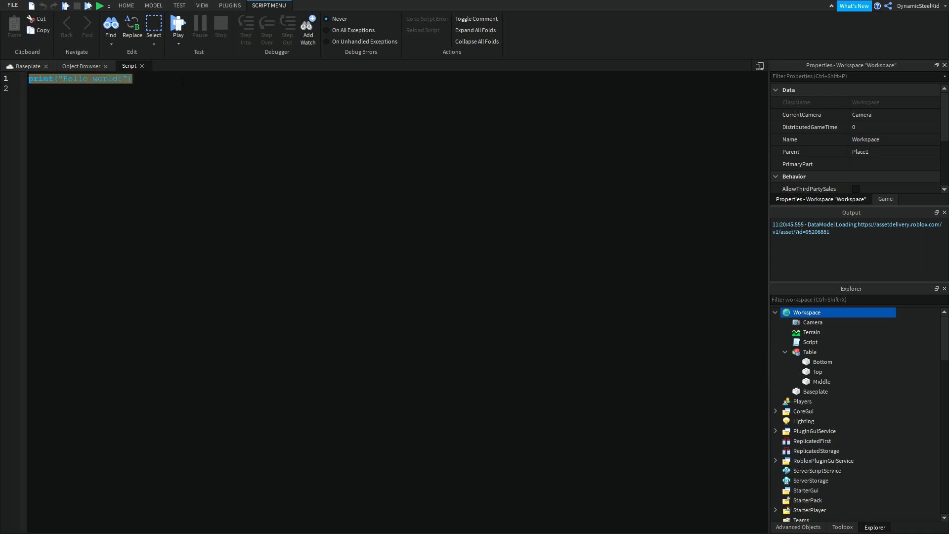
{"action": "key", "text": "BackSpace"}
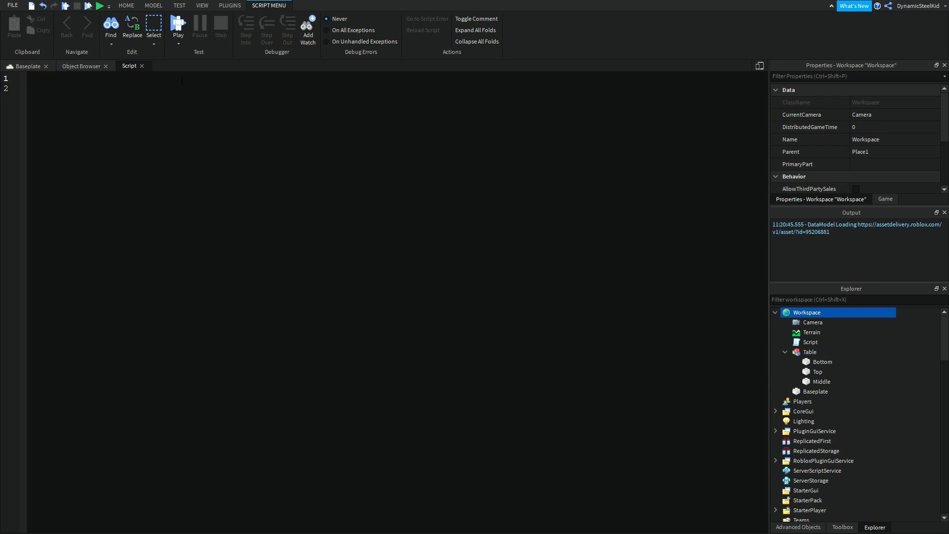
{"action": "type", "text": ":SetPrimaryPartCFrame("}
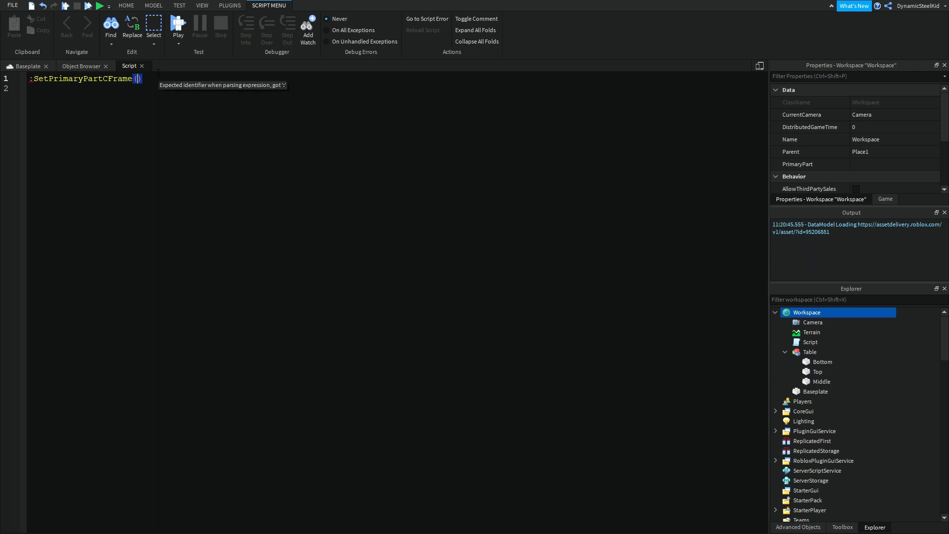
Return to the Baseplate scene and move the whole Table model back and forth along its red axis.
{"action": "left_click", "coordinate": [23, 66]}
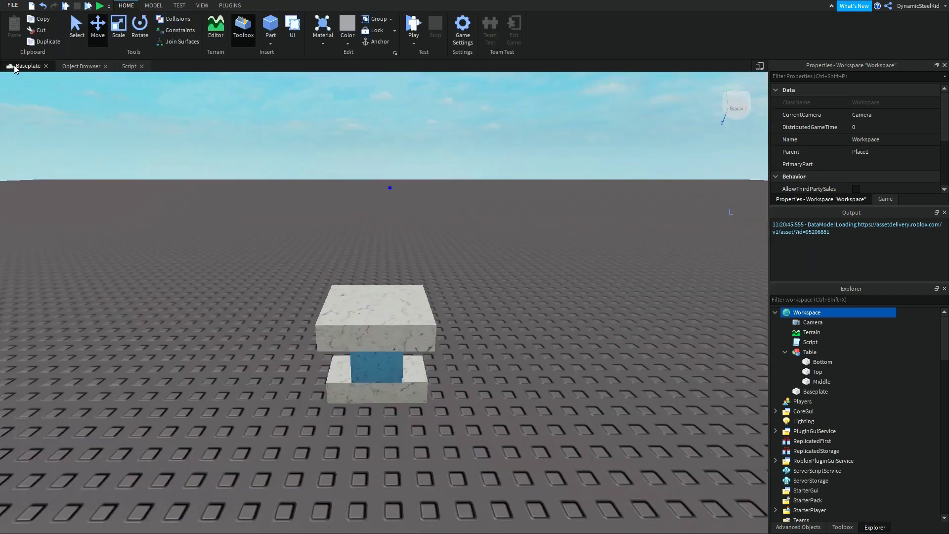
{"action": "double_click", "coordinate": [813, 341]}
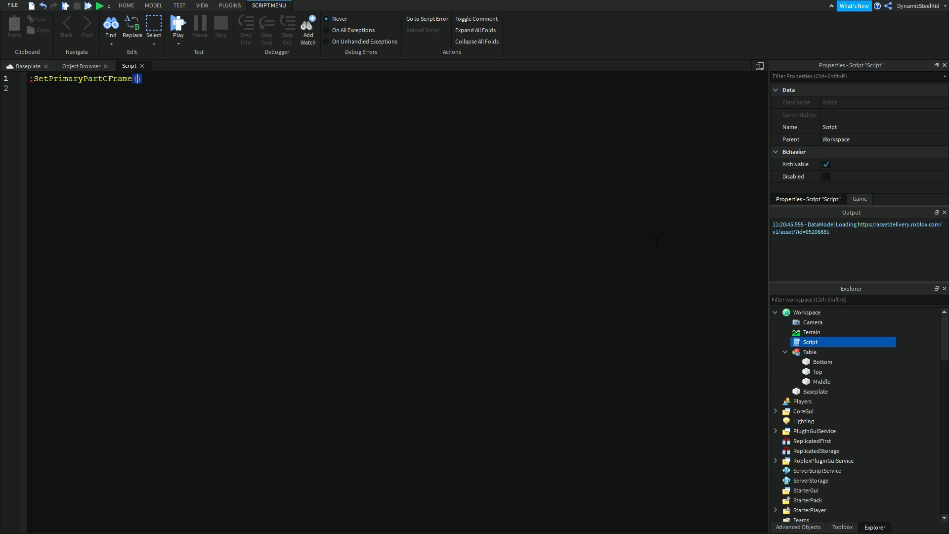
{"action": "left_click", "coordinate": [27, 66]}
{"action": "left_click", "coordinate": [400, 328]}
{"action": "left_click_drag", "start_coordinate": [482, 347], "coordinate": [262, 384]}
{"action": "left_click_drag", "start_coordinate": [322, 345], "coordinate": [466, 375]}
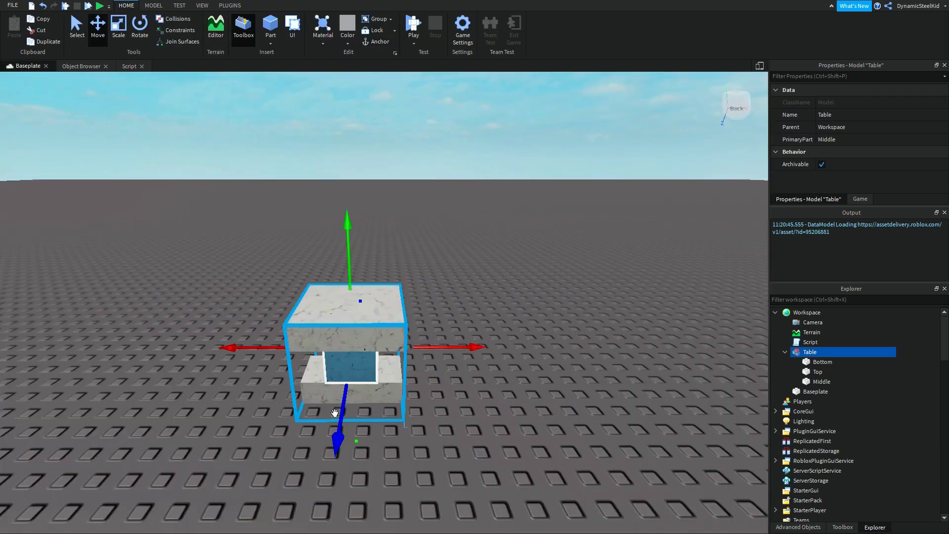
Replace the Script's existing :SetPrimaryPartCFrame() line with the reference game.Workspace.Table.
{"action": "double_click", "coordinate": [810, 342]}
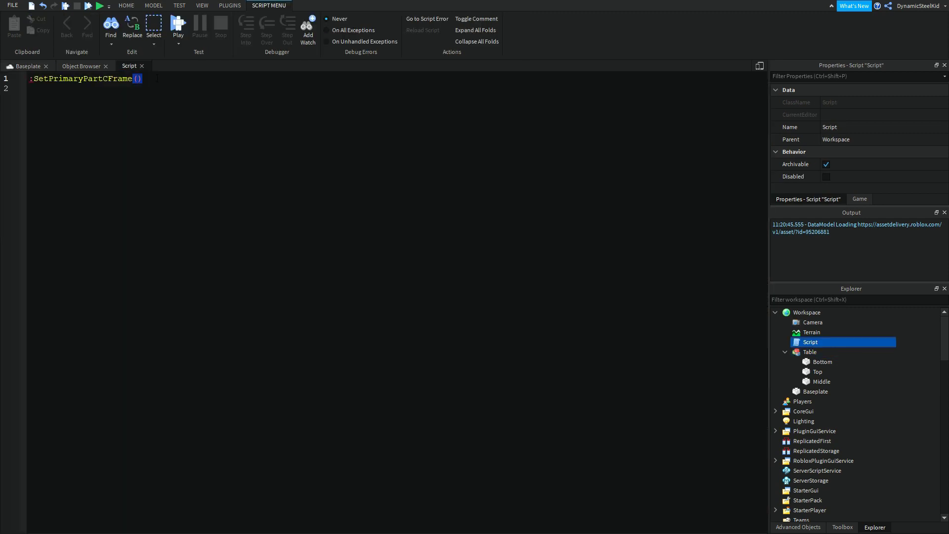
{"action": "left_click_drag", "start_coordinate": [150, 76], "coordinate": [36, 90]}
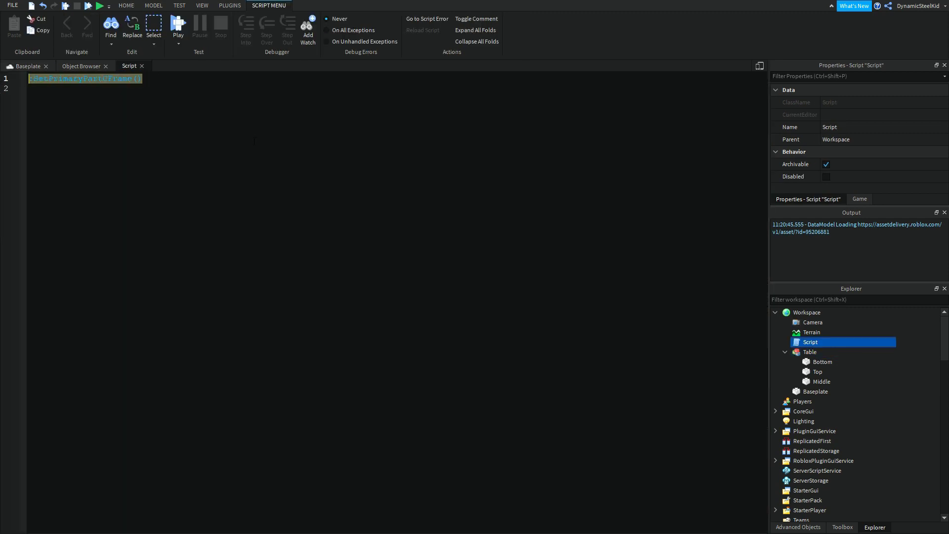
{"action": "key", "text": "BackSpace"}
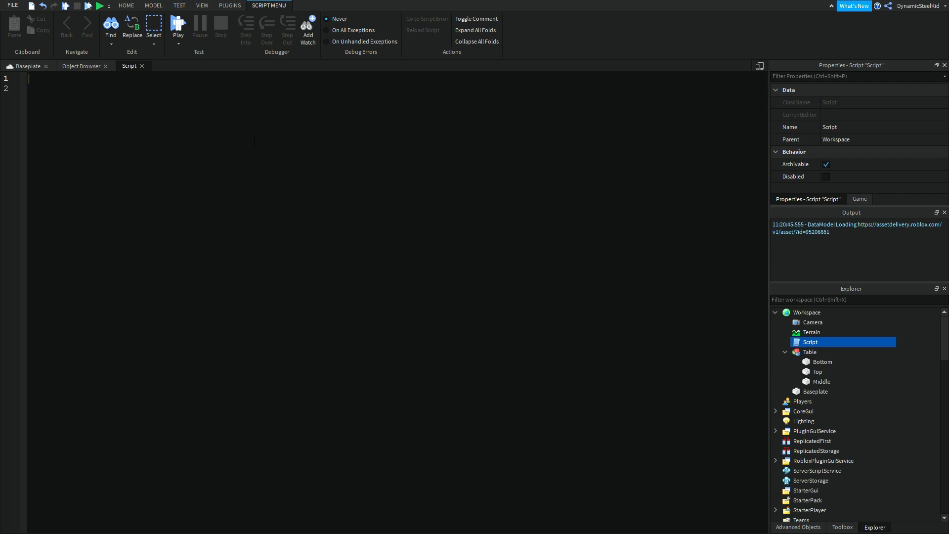
{"action": "type", "text": "ga"}
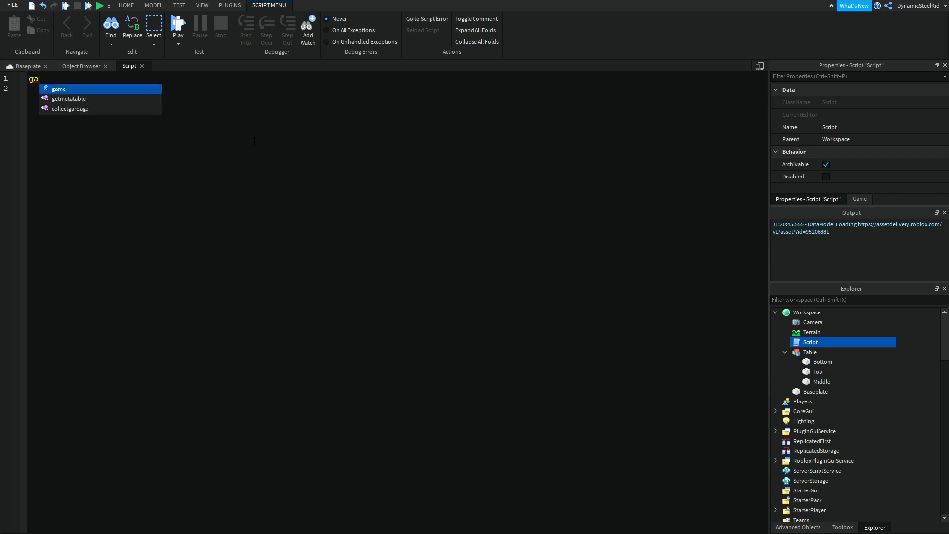
{"action": "type", "text": "me.Workspace.Table"}
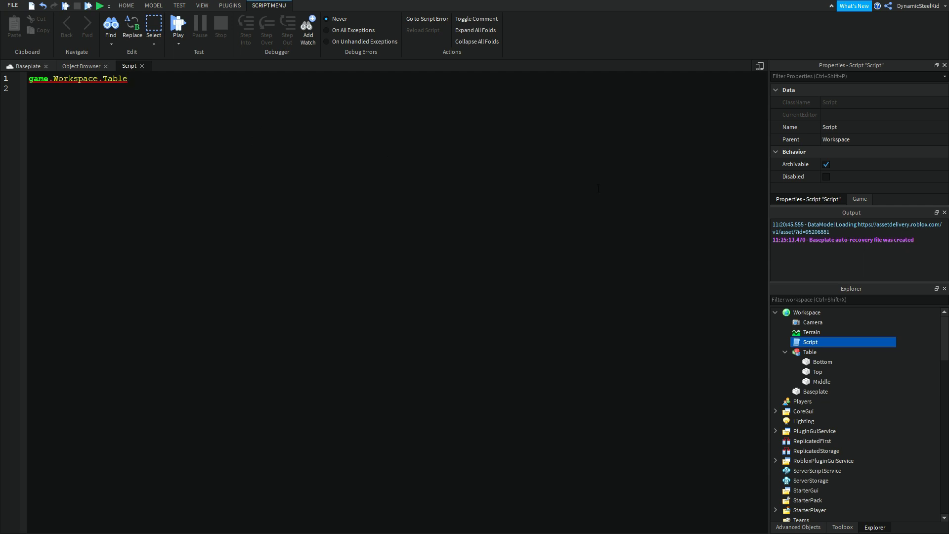
Append the :SetPrimaryPartCFrame() method call to game.Workspace.Table, after checking the Table model and its Middle part.
{"action": "left_click", "coordinate": [809, 313]}
{"action": "left_click", "coordinate": [810, 352]}
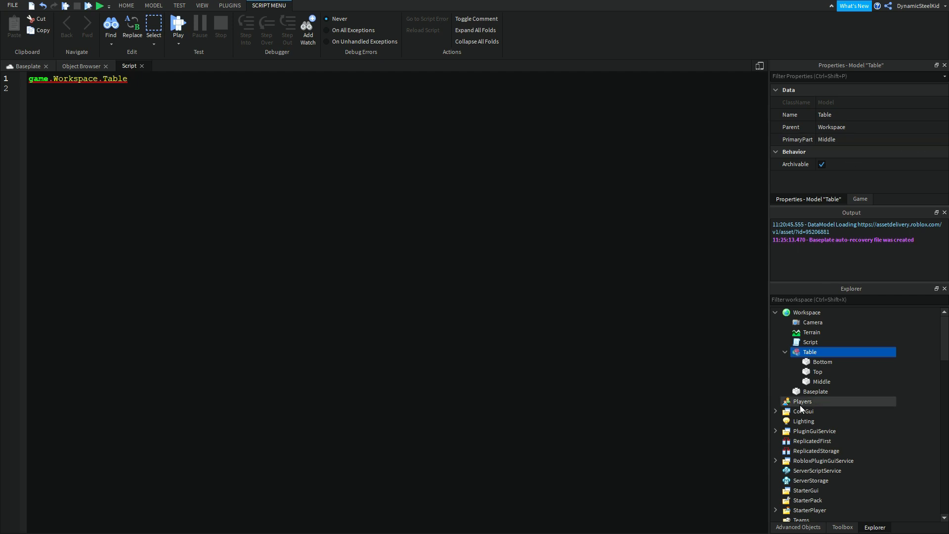
{"action": "left_click", "coordinate": [820, 381]}
{"action": "left_click", "coordinate": [165, 76]}
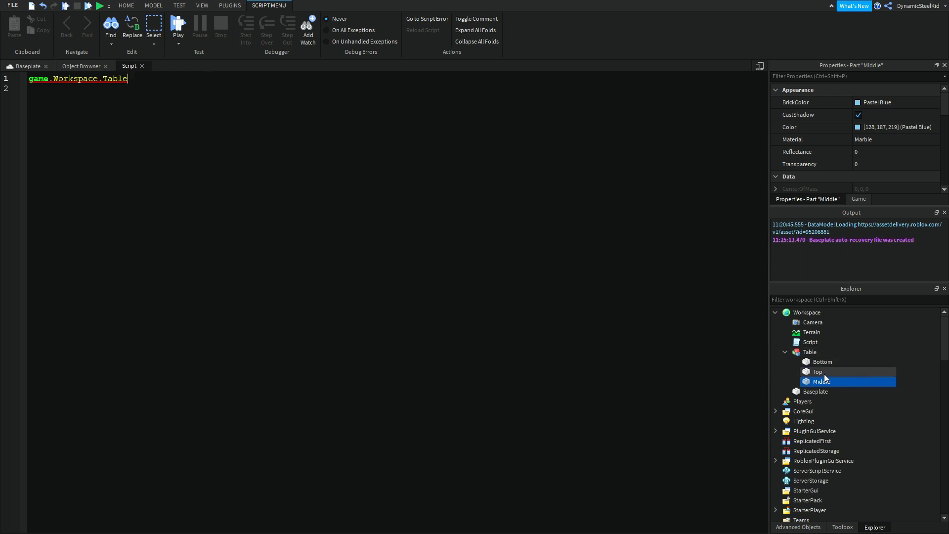
{"action": "left_click", "coordinate": [822, 352]}
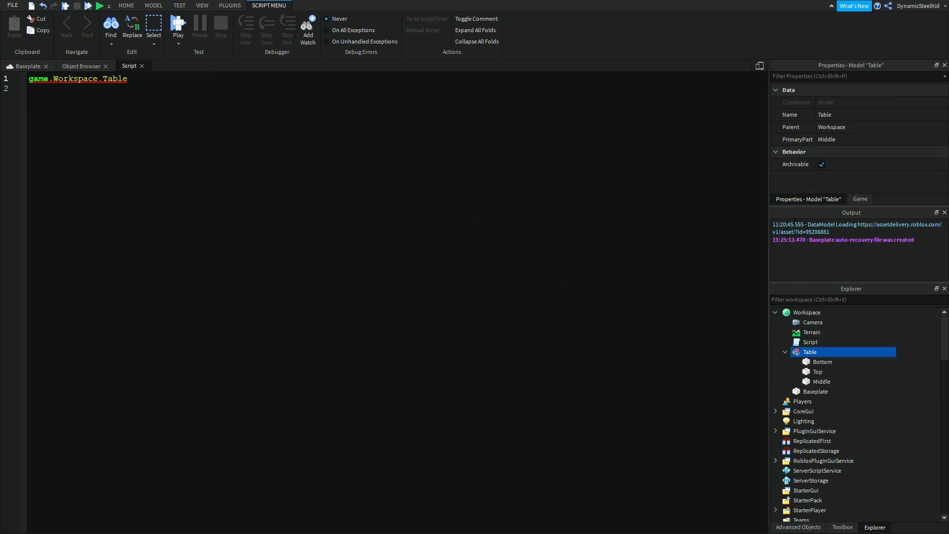
{"action": "left_click", "coordinate": [161, 84]}
{"action": "type", "text": ":Se"}
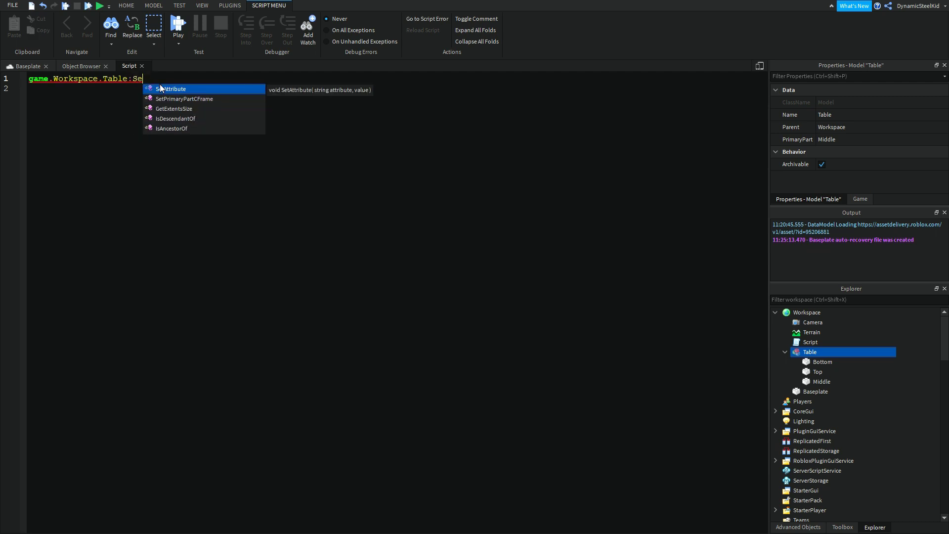
{"action": "left_click", "coordinate": [213, 99]}
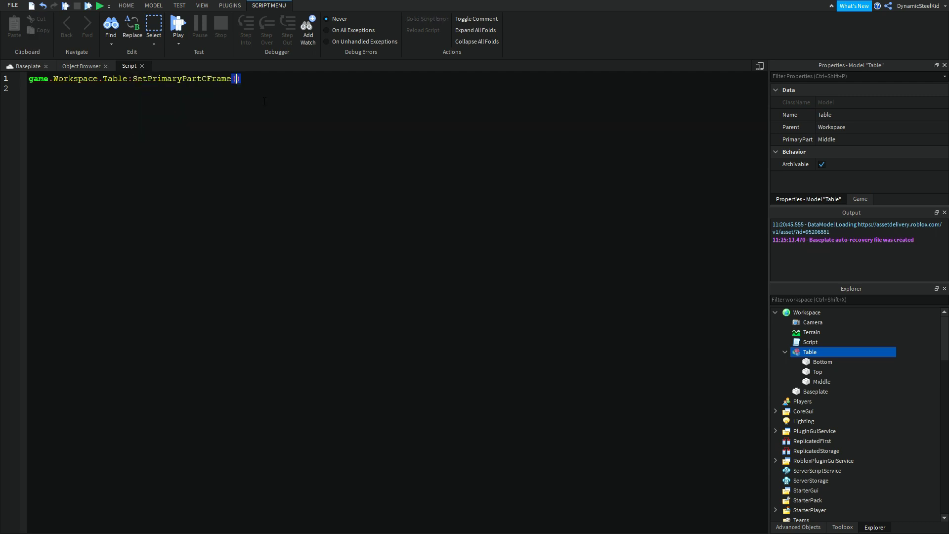
{"action": "left_click", "coordinate": [257, 92]}
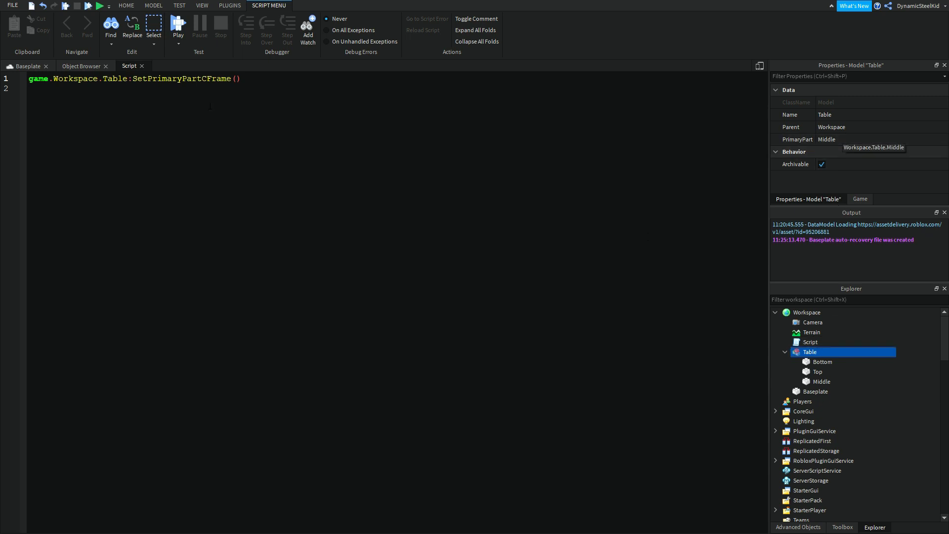
{"action": "left_click", "coordinate": [239, 80]}
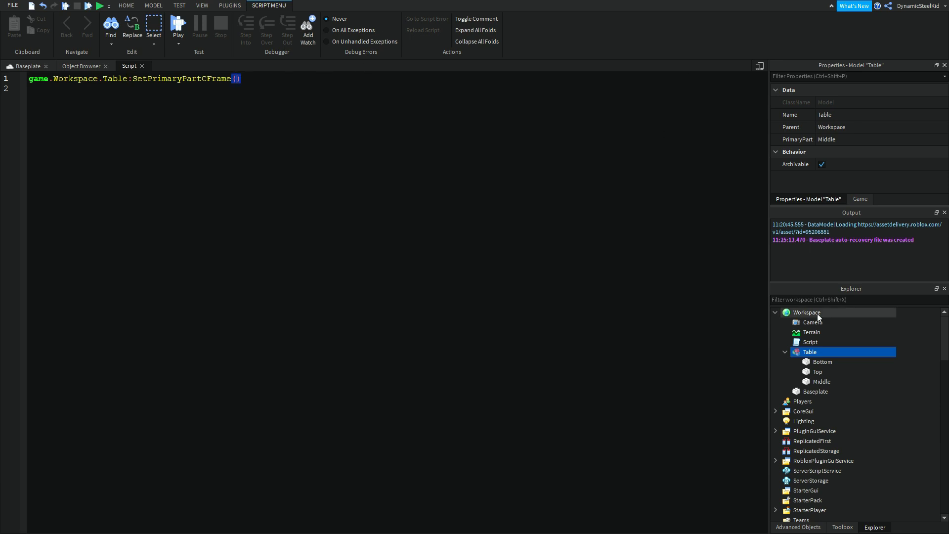
In the Baseplate scene, shift the Middle part along the red axis and move the Bottom and Top parts together to match.
{"action": "left_click", "coordinate": [26, 65]}
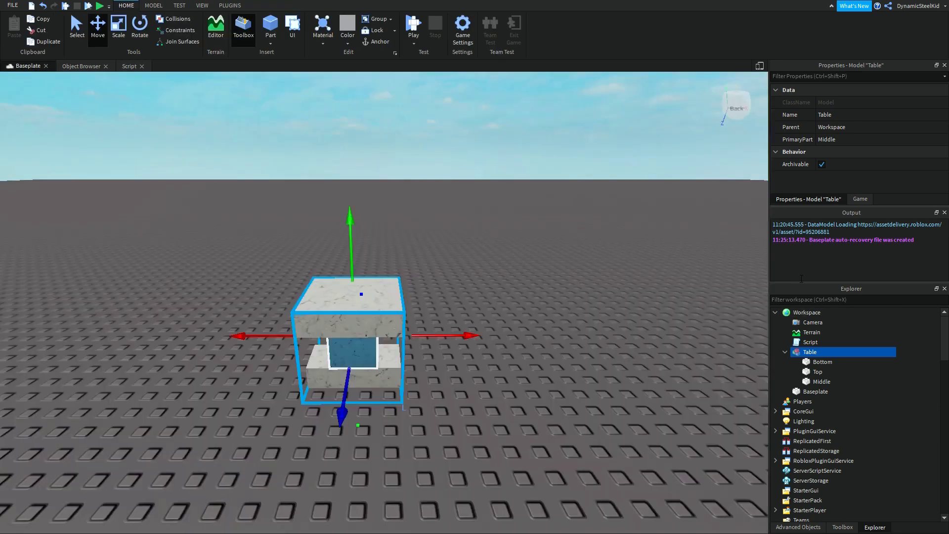
{"action": "left_click", "coordinate": [829, 383]}
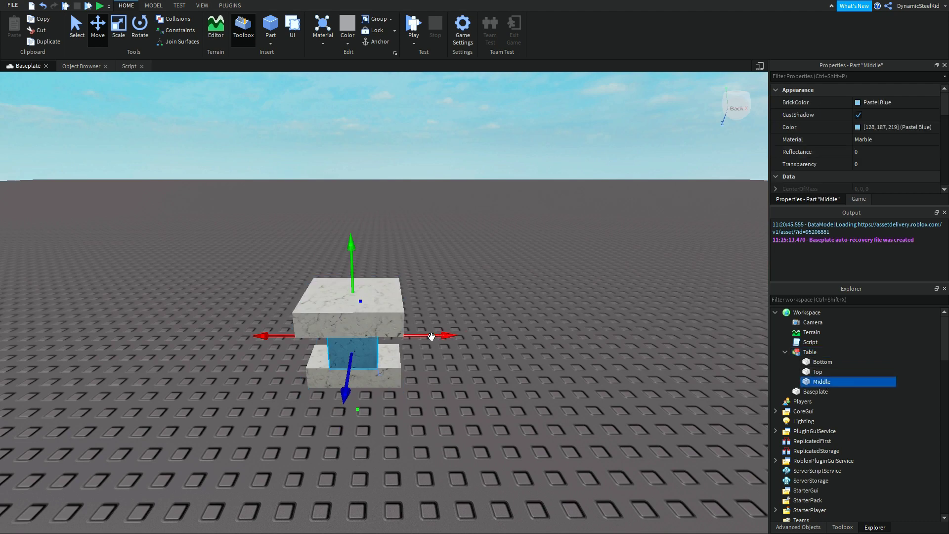
{"action": "left_click_drag", "start_coordinate": [430, 337], "coordinate": [464, 337]}
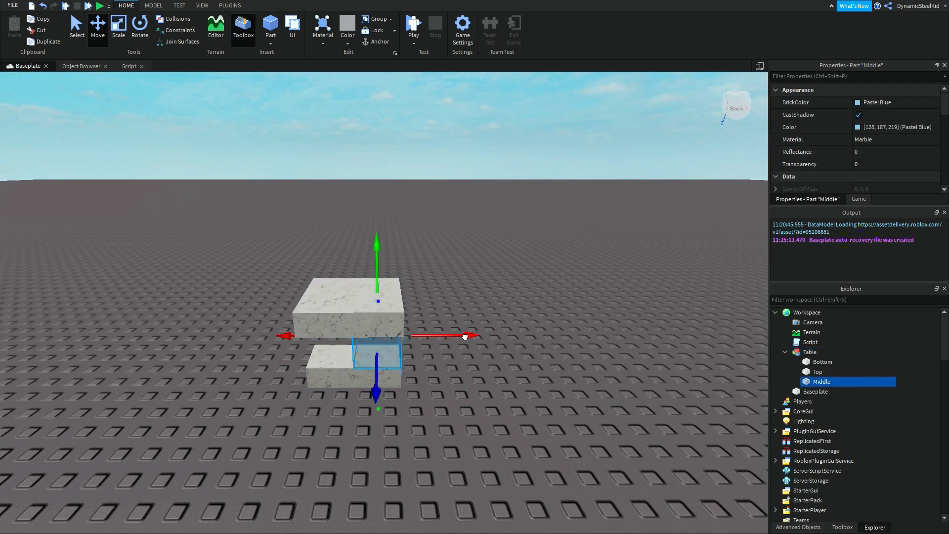
{"action": "left_click", "coordinate": [823, 362]}
{"action": "left_click", "coordinate": [817, 371], "text": "ctrl"}
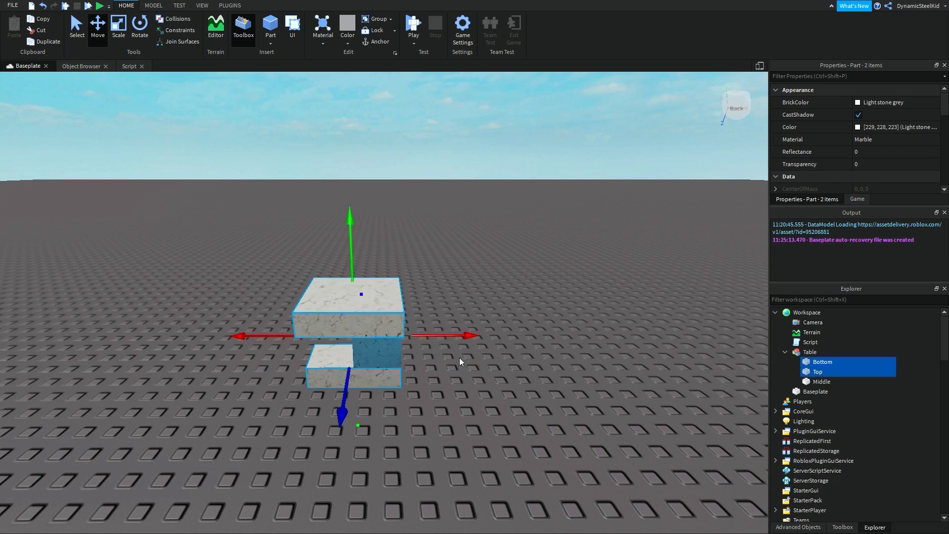
{"action": "left_click_drag", "start_coordinate": [455, 335], "coordinate": [483, 336]}
{"action": "left_click", "coordinate": [514, 115]}
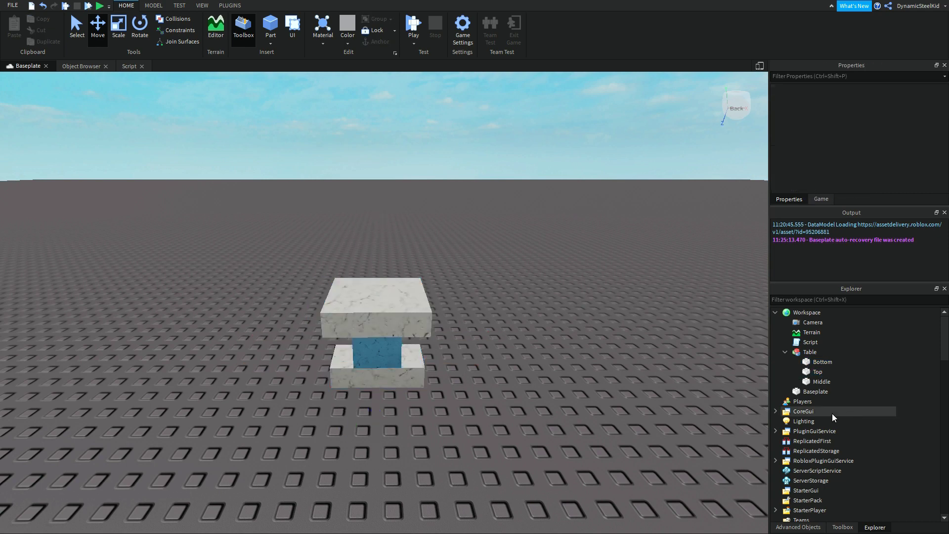
Move the Middle part back along the red axis, followed by the Bottom and Top parts, to reassemble the table where it was.
{"action": "left_click", "coordinate": [822, 381]}
{"action": "left_click_drag", "start_coordinate": [294, 336], "coordinate": [271, 336]}
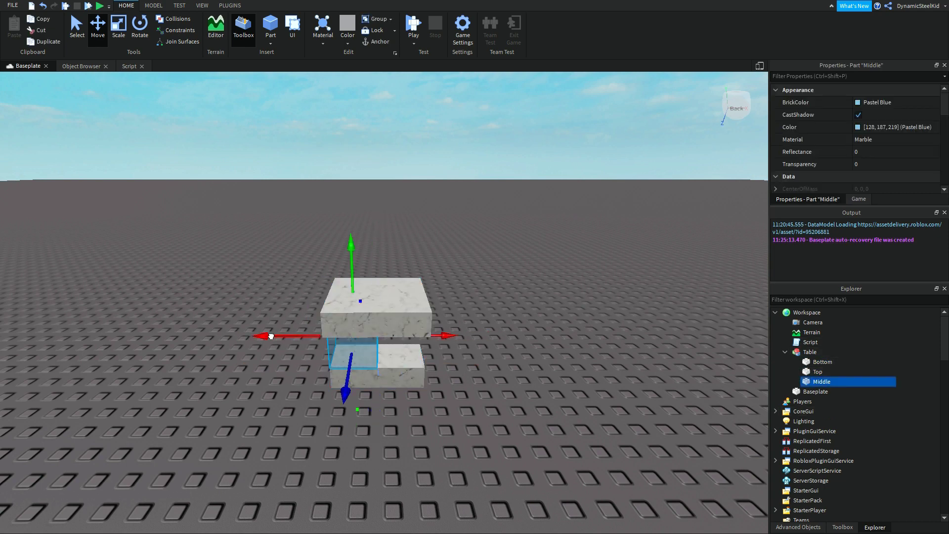
{"action": "left_click", "coordinate": [822, 361]}
{"action": "left_click", "coordinate": [817, 371], "text": "ctrl"}
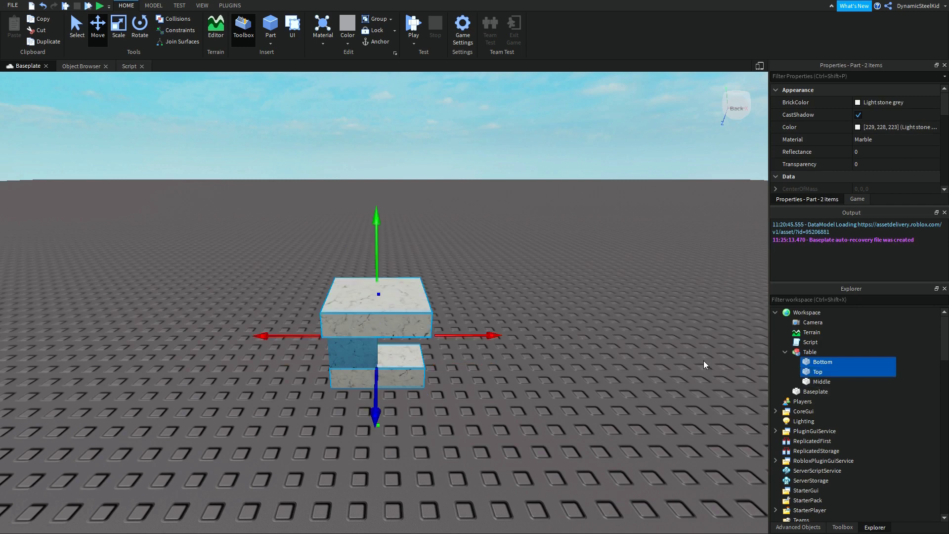
{"action": "left_click_drag", "start_coordinate": [489, 336], "coordinate": [462, 336]}
{"action": "left_click", "coordinate": [725, 264]}
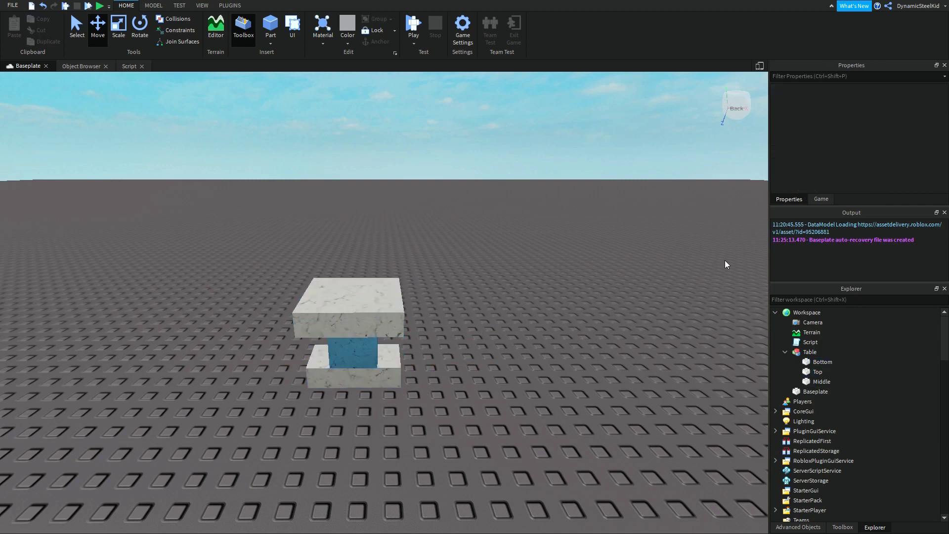
Glance at the Script, return to the Baseplate scene and examine the Middle part's Position property.
{"action": "double_click", "coordinate": [819, 344]}
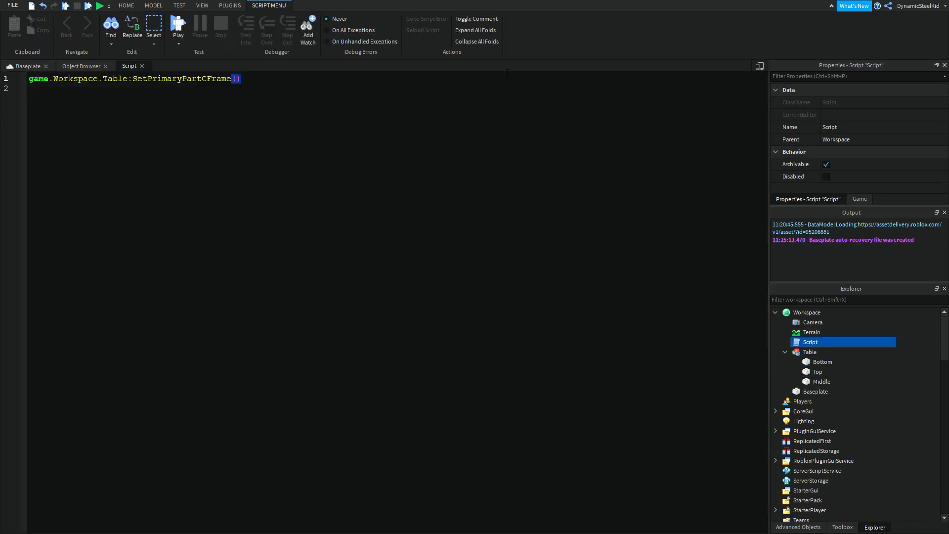
{"action": "left_click", "coordinate": [22, 66]}
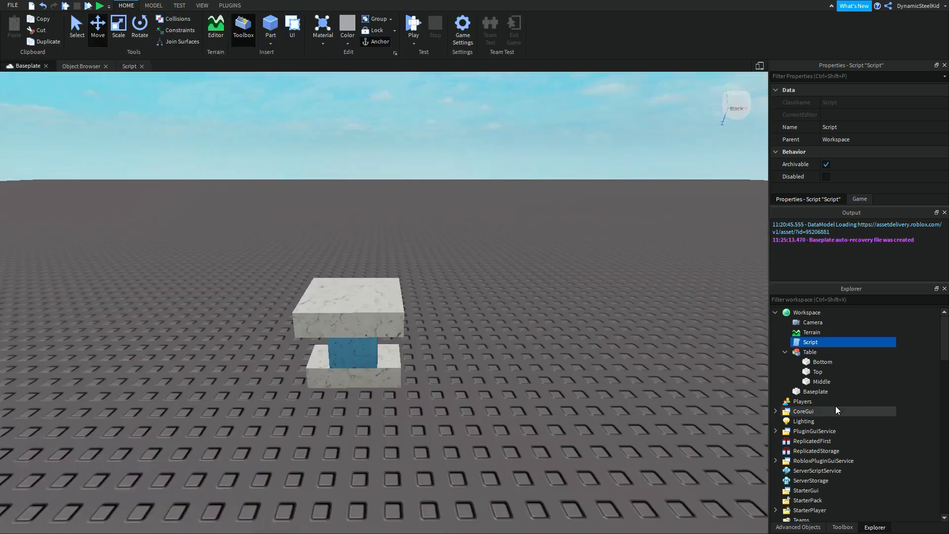
{"action": "left_click", "coordinate": [816, 371]}
{"action": "left_click", "coordinate": [820, 381]}
{"action": "scroll", "coordinate": [858, 129], "scroll_direction": "down", "scroll_amount": 2}
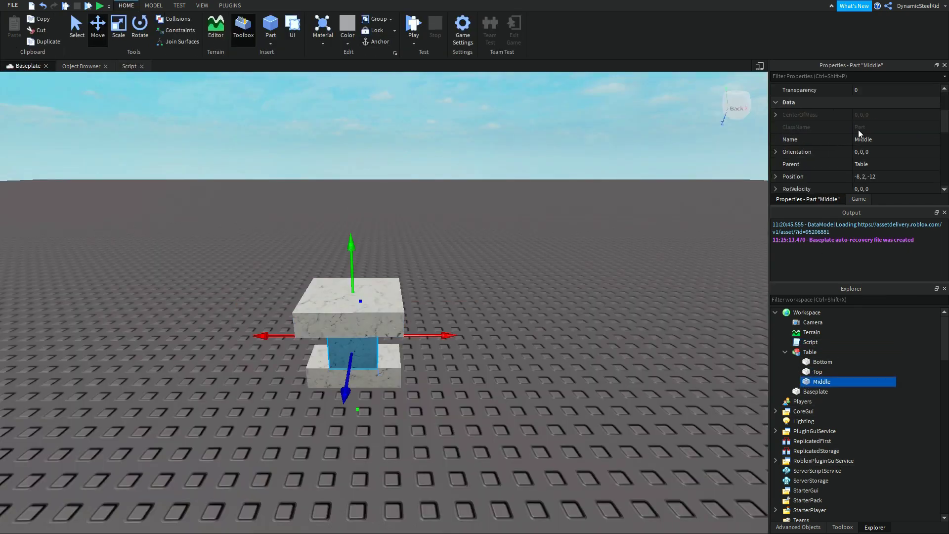
{"action": "scroll", "coordinate": [858, 129], "scroll_direction": "up", "scroll_amount": 2}
{"action": "scroll", "coordinate": [873, 120], "scroll_direction": "down", "scroll_amount": 2}
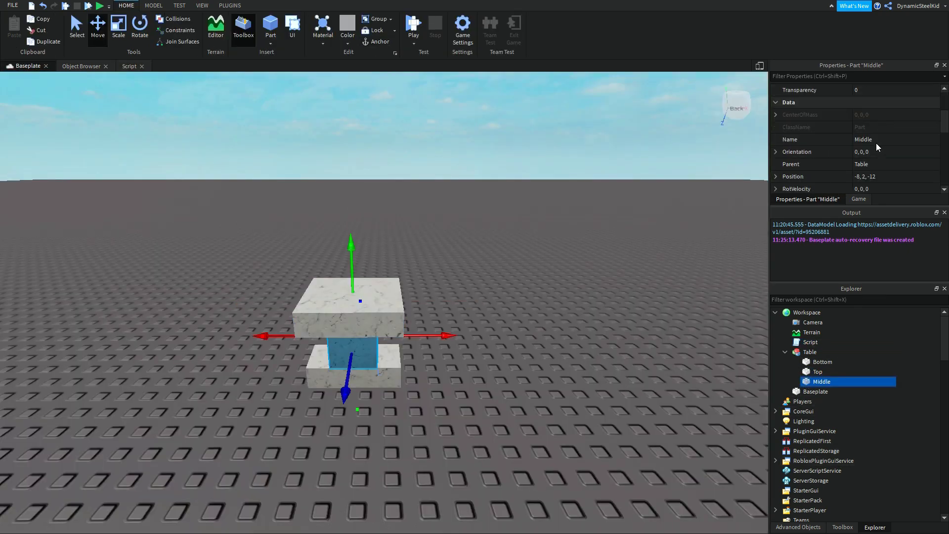
{"action": "left_click", "coordinate": [876, 177]}
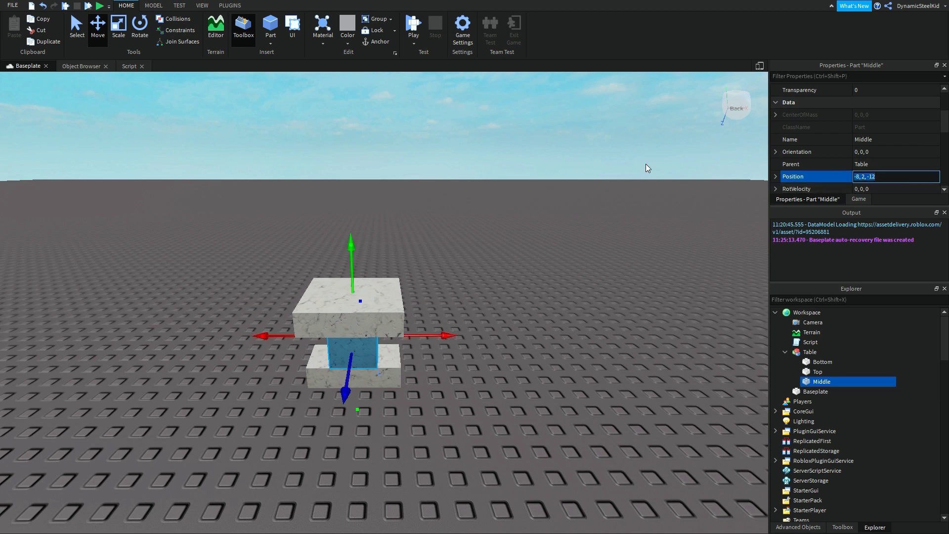
{"action": "left_click", "coordinate": [499, 246]}
Move the whole Table model along its red axis so that the Middle part sits at position 4, 2, -12.
{"action": "left_click", "coordinate": [334, 351]}
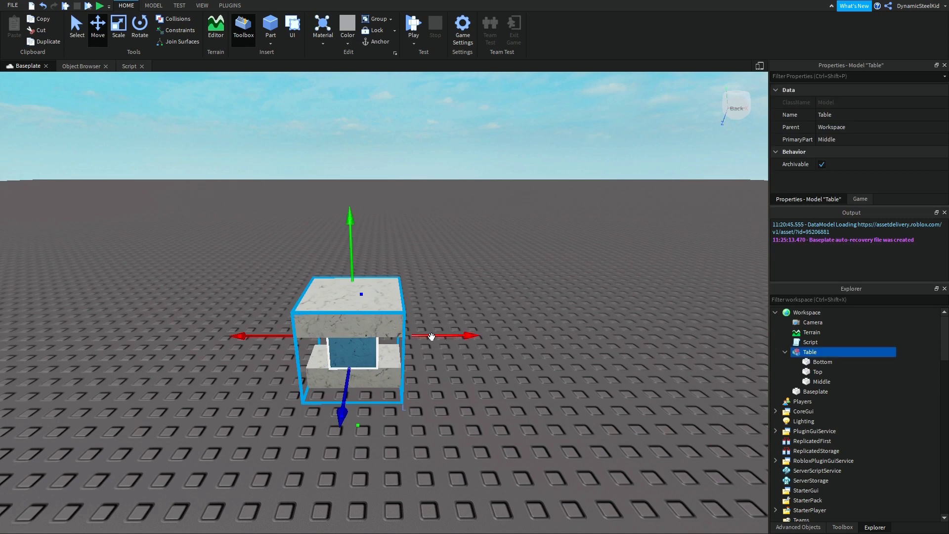
{"action": "left_click_drag", "start_coordinate": [430, 336], "coordinate": [710, 360]}
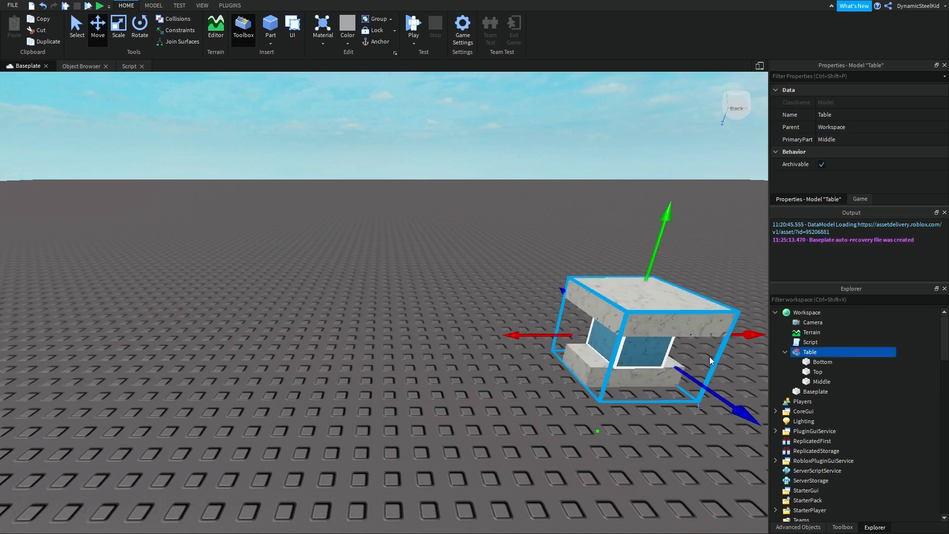
{"action": "left_click", "coordinate": [821, 382]}
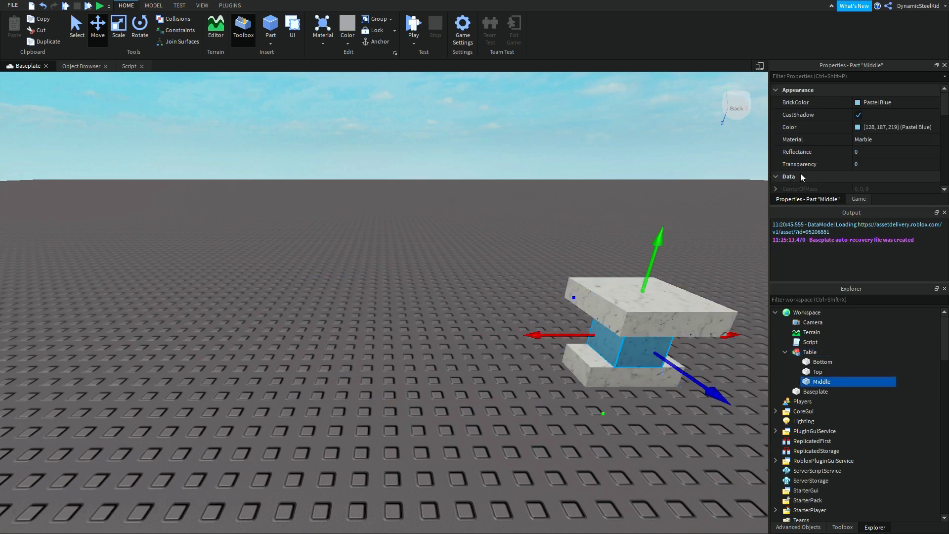
{"action": "scroll", "coordinate": [811, 143], "scroll_direction": "down", "scroll_amount": 2}
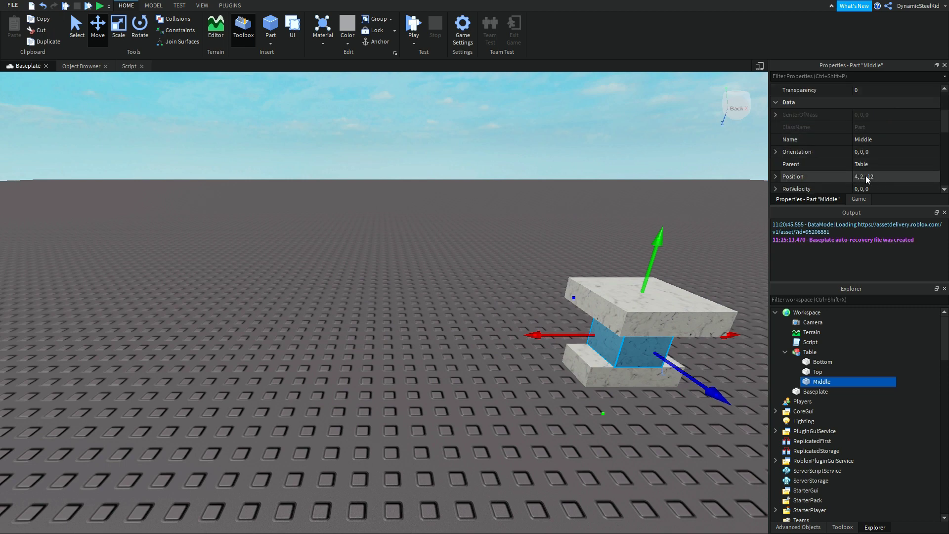
Set the Middle part's Position to -8, 2, -12.
{"action": "left_click", "coordinate": [891, 176]}
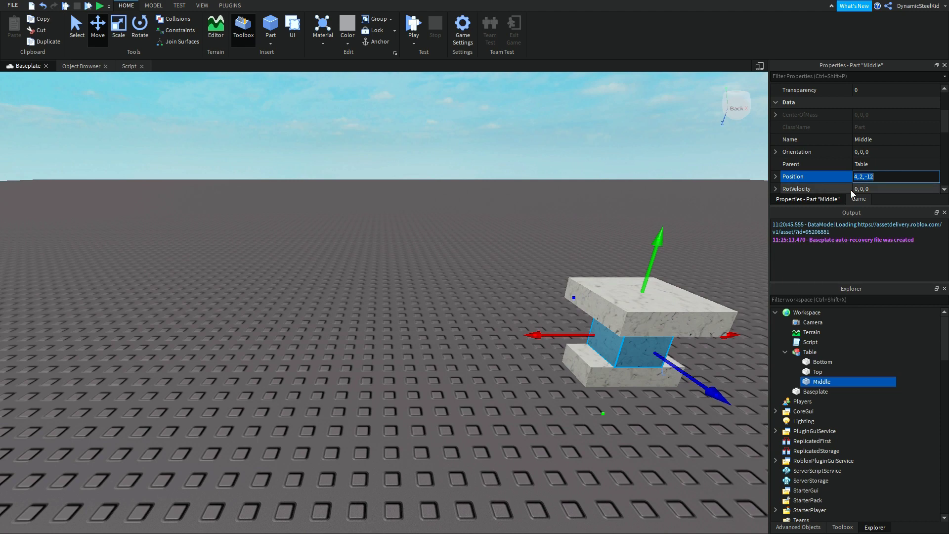
{"action": "type", "text": "-8, 2, -12"}
{"action": "key", "text": "Return"}
{"action": "left_click_drag", "start_coordinate": [444, 368], "coordinate": [437, 347]}
{"action": "left_click", "coordinate": [352, 338]}
Move the Bottom and Top parts together along the red axis until they line up with the Middle part.
{"action": "left_click", "coordinate": [818, 371]}
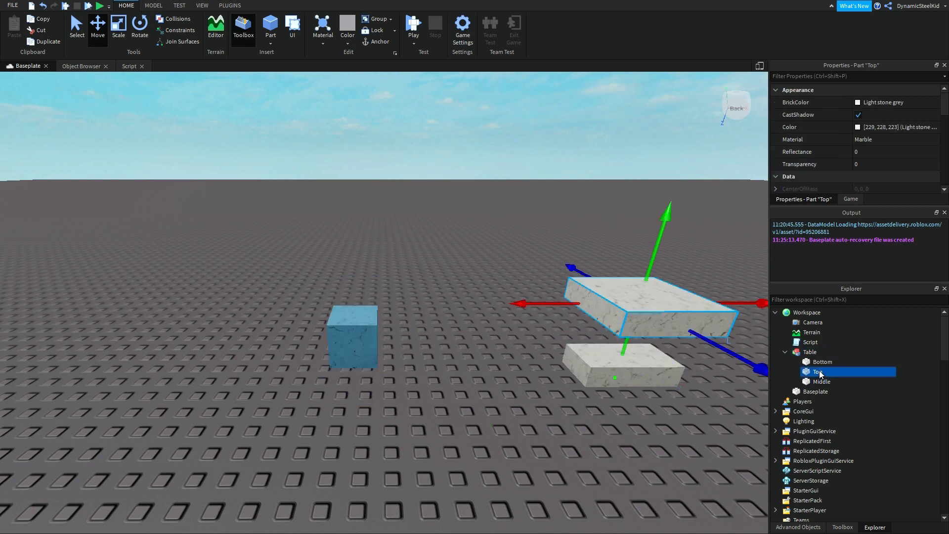
{"action": "left_click", "coordinate": [820, 361]}
{"action": "left_click", "coordinate": [816, 373], "text": "ctrl"}
{"action": "left_click_drag", "start_coordinate": [699, 318], "coordinate": [398, 319]}
{"action": "scroll", "coordinate": [918, 121], "scroll_direction": "down", "scroll_amount": 3}
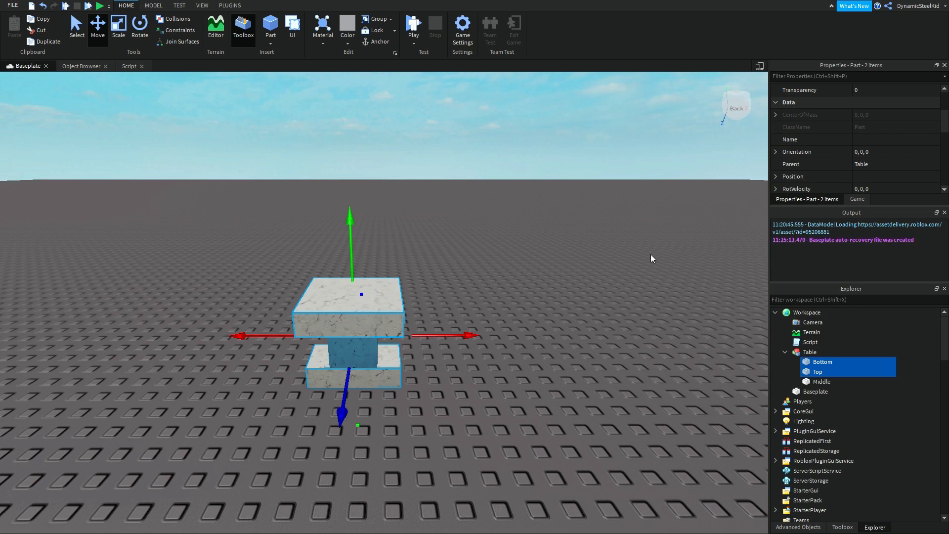
Complete the SetPrimaryPartCFrame call in the Script with the argument CFrame.new(Vector3.new(4, 2, -12)).
{"action": "left_click", "coordinate": [822, 382]}
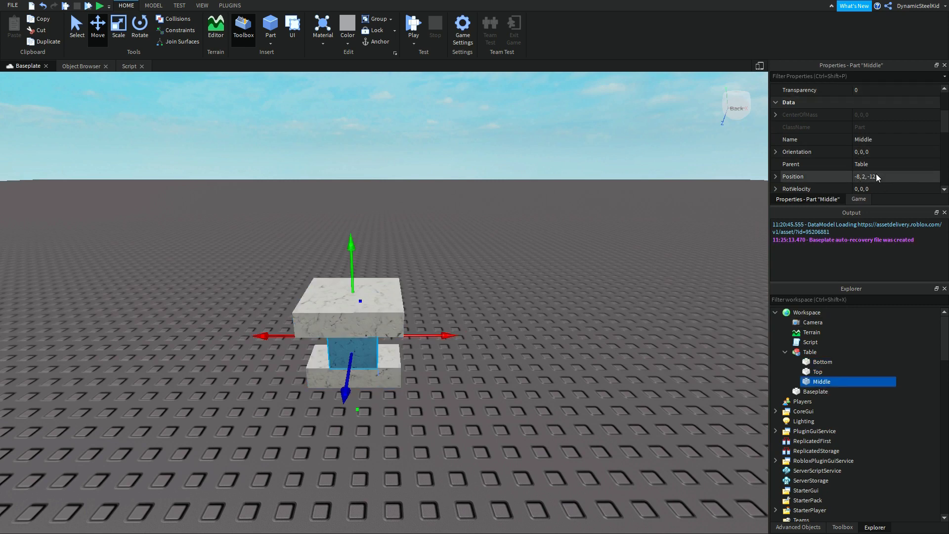
{"action": "left_click", "coordinate": [811, 332]}
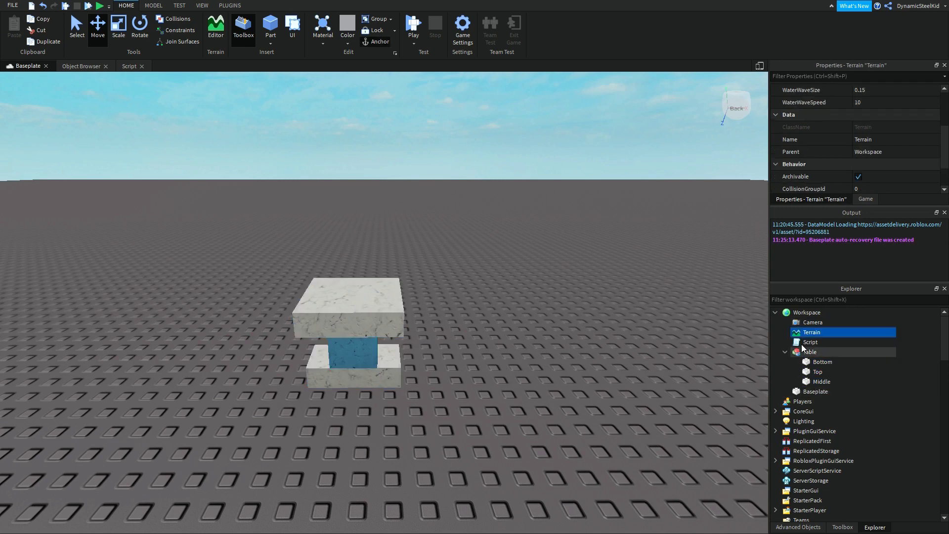
{"action": "double_click", "coordinate": [802, 345]}
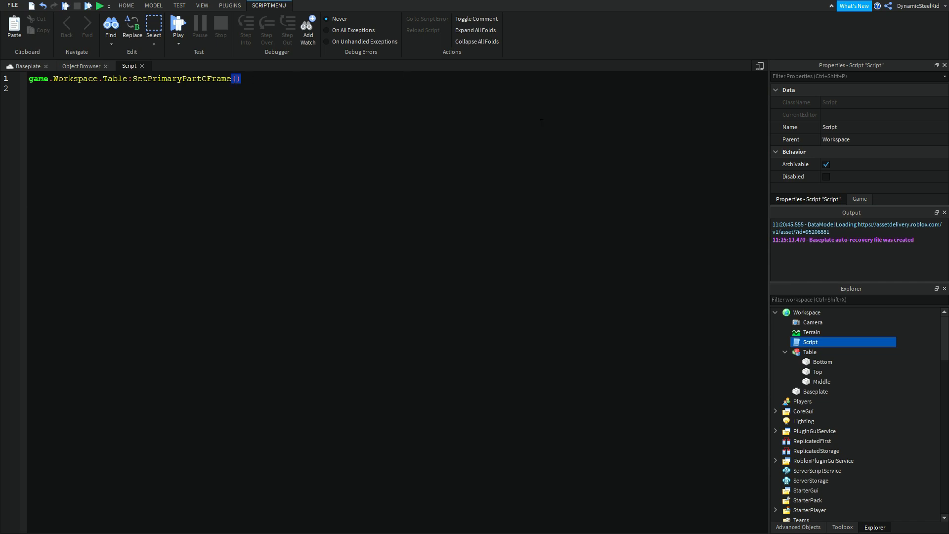
{"action": "type", "text": "CFrame.new()"}
{"action": "key", "text": "Left"}
{"action": "type", "text": "Vector3"}
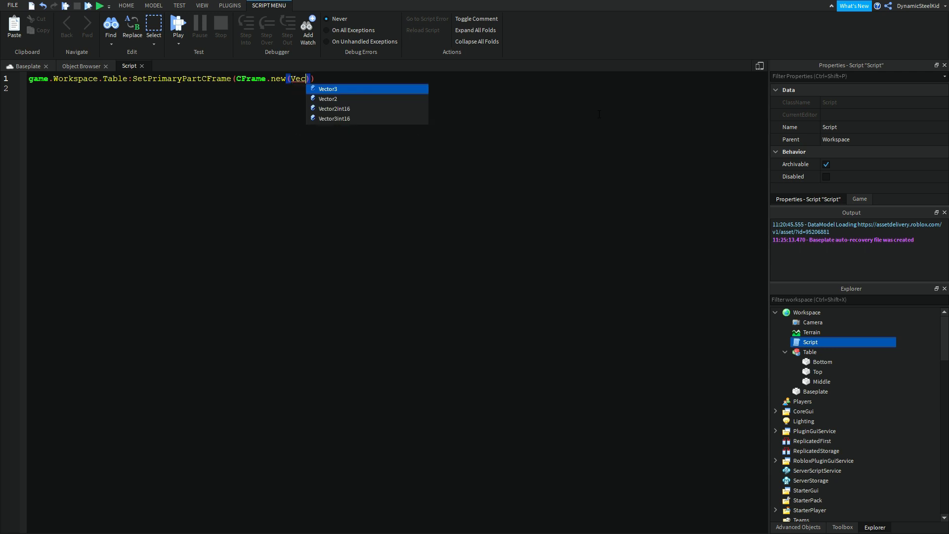
{"action": "type", "text": ".new()"}
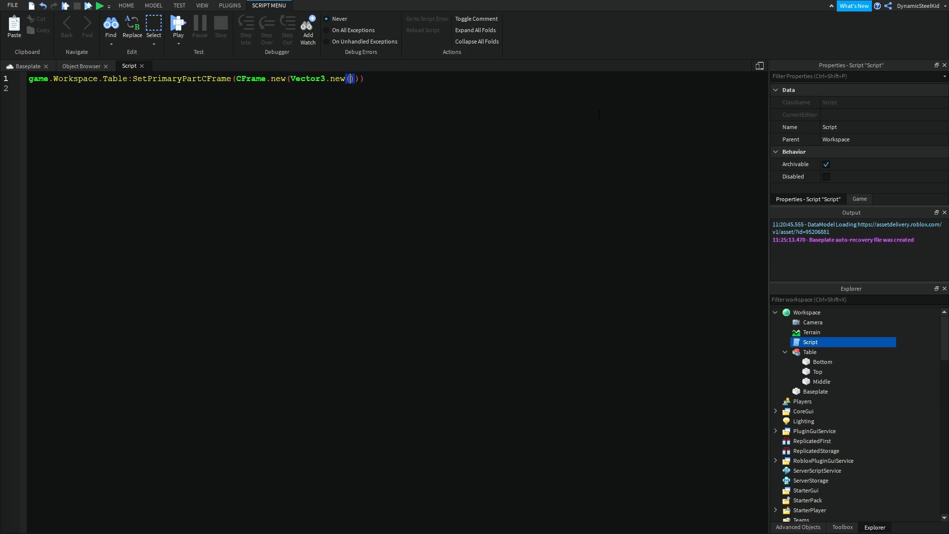
{"action": "key", "text": "Left"}
{"action": "type", "text": "4, 2, -12"}
{"action": "left_click", "coordinate": [416, 82]}
Return to the Baseplate scene and check the Middle part's Position property.
{"action": "left_click", "coordinate": [821, 382]}
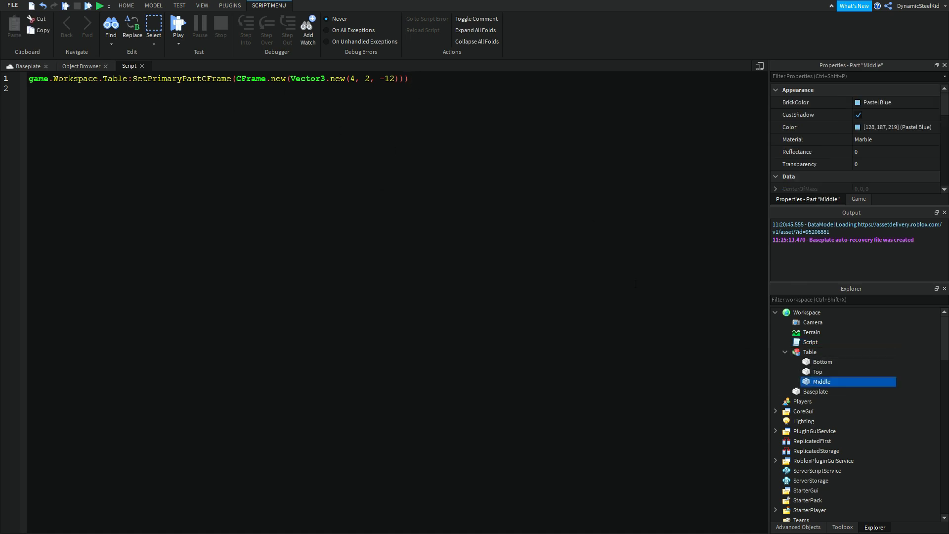
{"action": "left_click", "coordinate": [28, 66]}
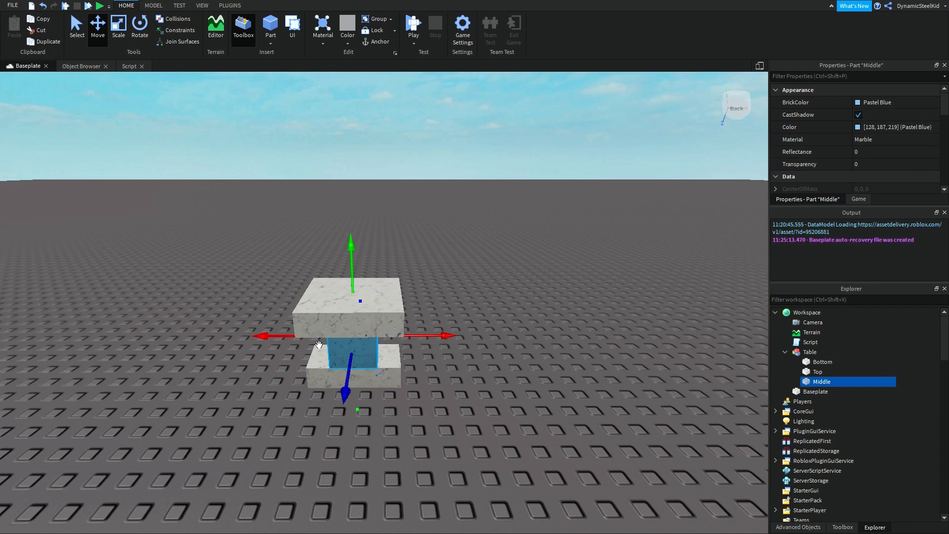
{"action": "scroll", "coordinate": [879, 119], "scroll_direction": "down", "scroll_amount": 5}
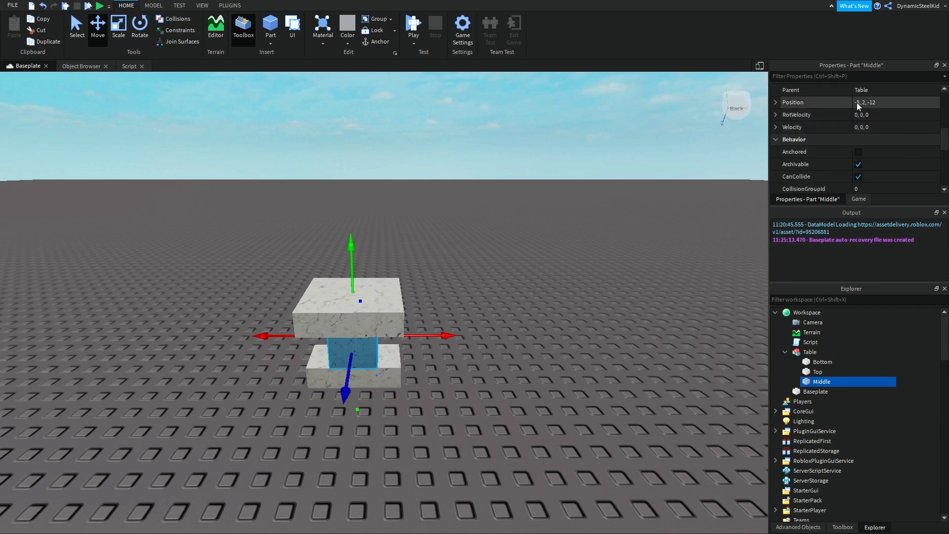
Review the SetPrimaryPartCFrame call in the Script and the Table model's PrimaryPart property.
{"action": "left_click", "coordinate": [805, 342]}
{"action": "double_click", "coordinate": [806, 342]}
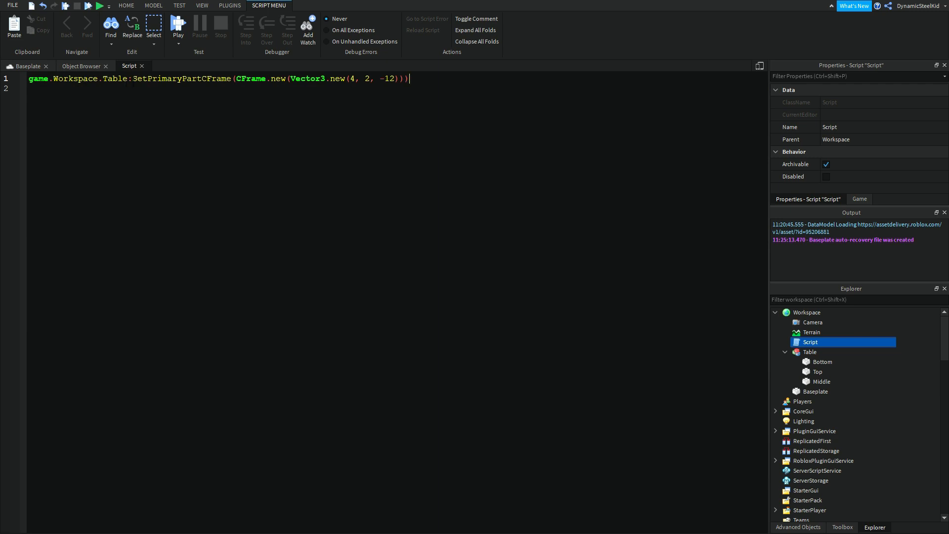
{"action": "left_click_drag", "start_coordinate": [132, 80], "coordinate": [232, 79]}
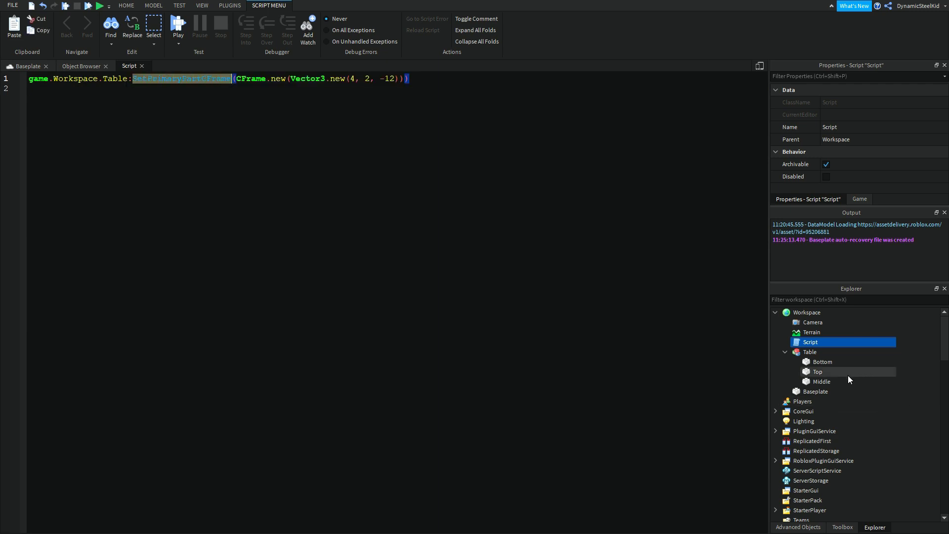
{"action": "left_click", "coordinate": [821, 381]}
{"action": "left_click", "coordinate": [809, 352]}
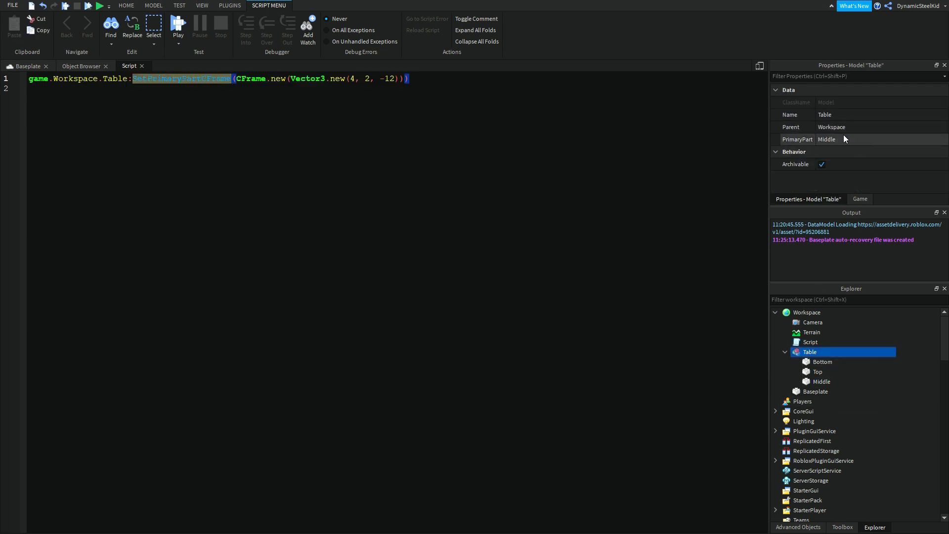
{"action": "key", "text": "End"}
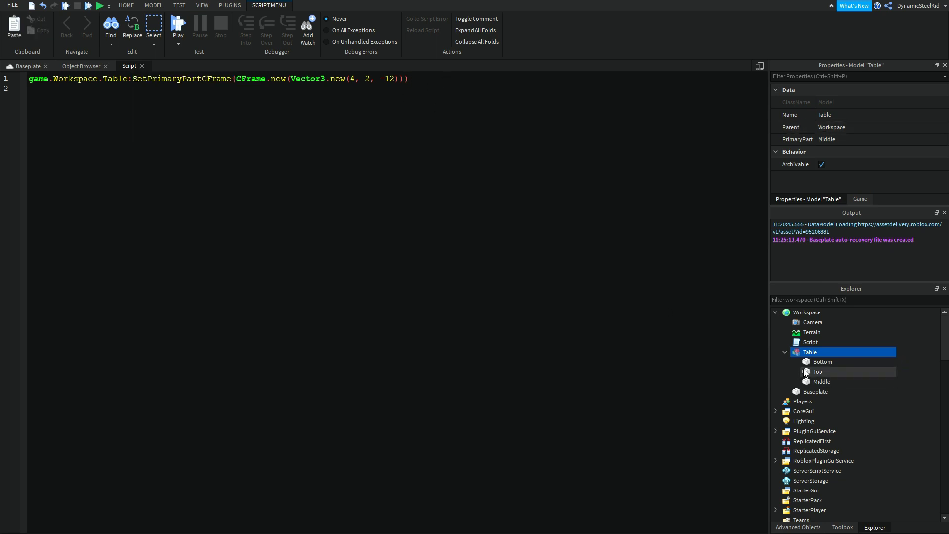
Inspect the Table model's Bottom and Top parts in the Baseplate scene.
{"action": "left_click", "coordinate": [28, 68]}
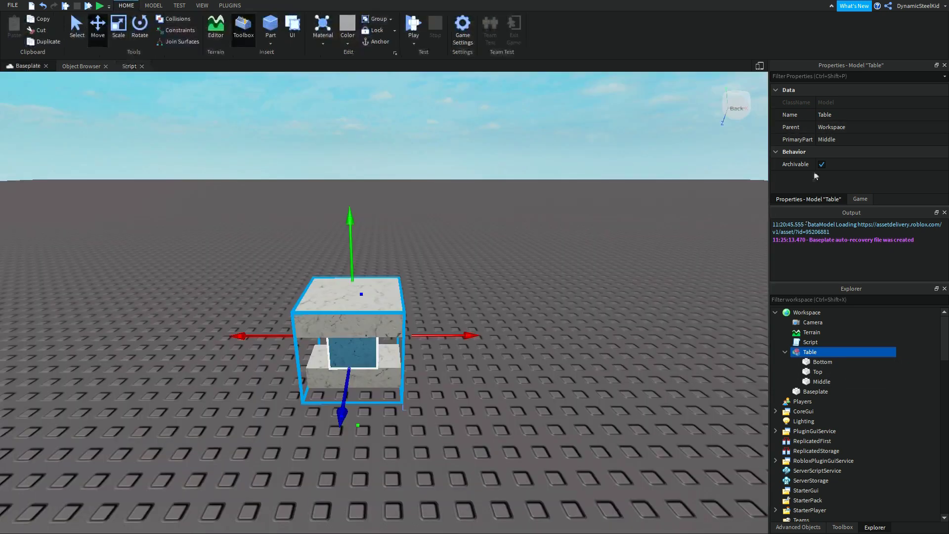
{"action": "left_click", "coordinate": [822, 362]}
{"action": "left_click", "coordinate": [818, 372]}
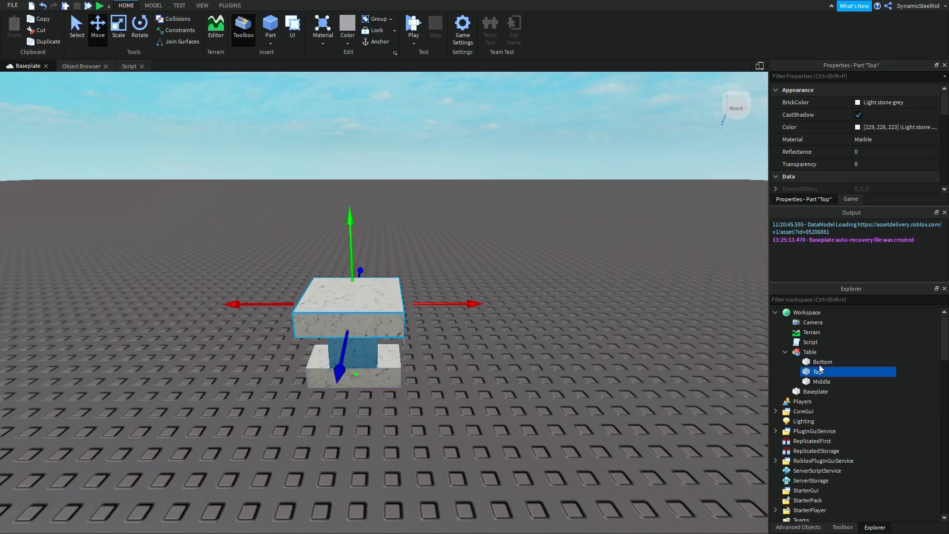
{"action": "left_click", "coordinate": [822, 363]}
{"action": "left_click", "coordinate": [818, 372]}
Run the simulation and inspect the Middle part's Position inside the Table model.
{"action": "left_click", "coordinate": [414, 43]}
{"action": "left_click", "coordinate": [431, 79]}
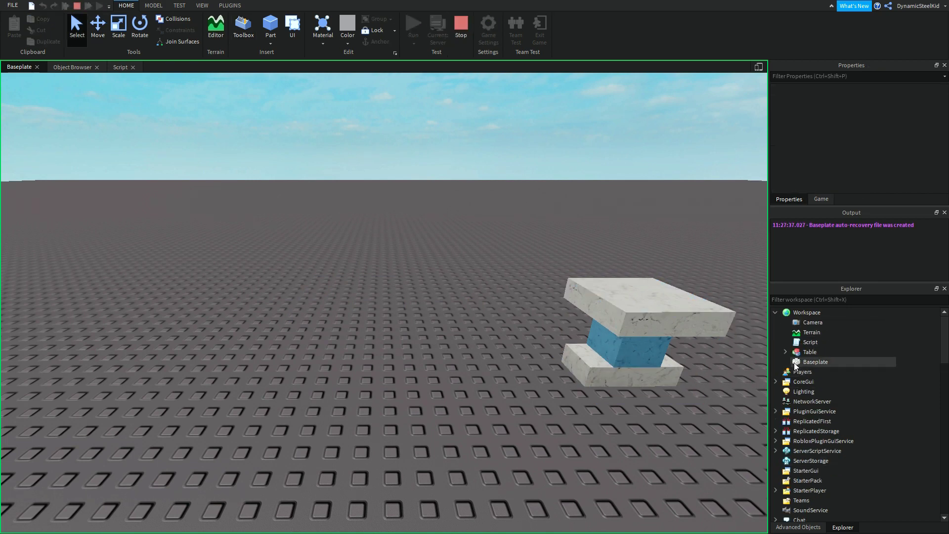
{"action": "left_click", "coordinate": [785, 352]}
{"action": "left_click", "coordinate": [820, 372]}
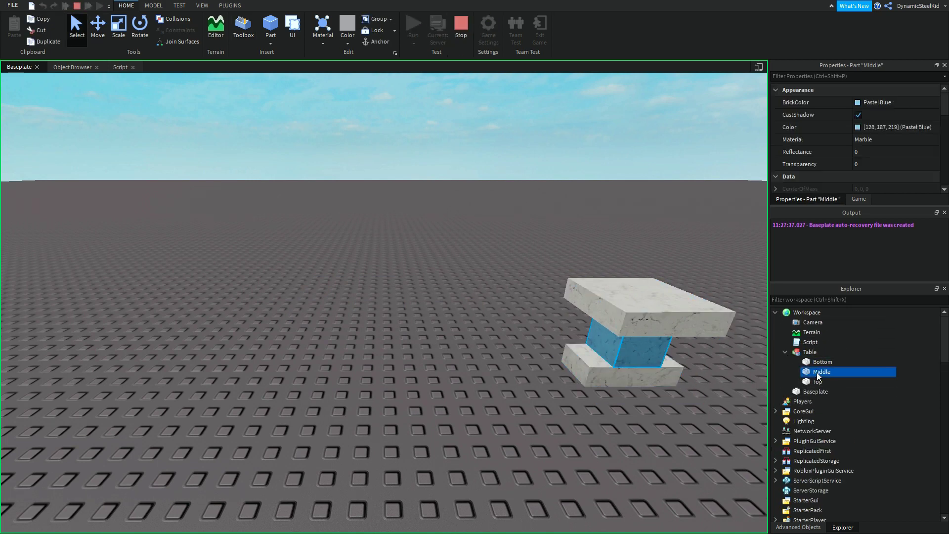
{"action": "scroll", "coordinate": [857, 138], "scroll_direction": "down", "scroll_amount": 4}
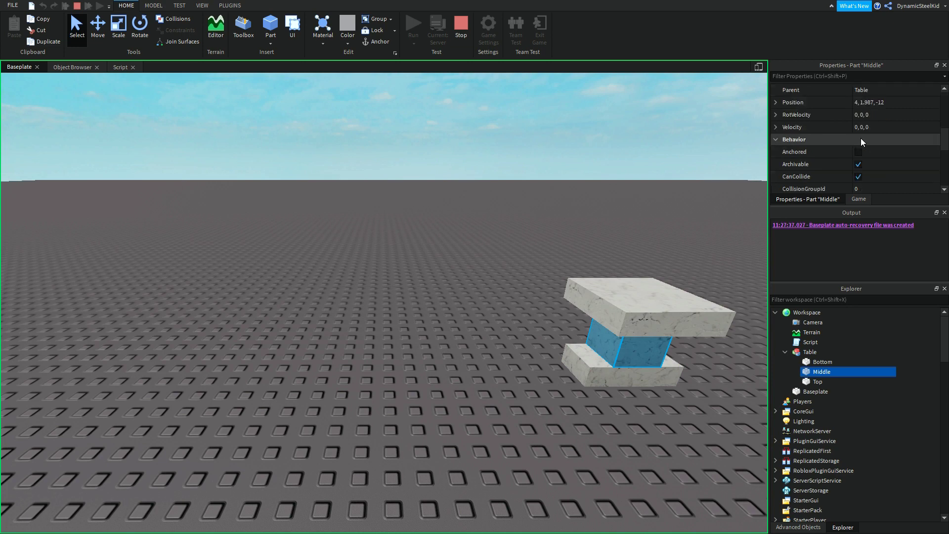
{"action": "left_click", "coordinate": [865, 105]}
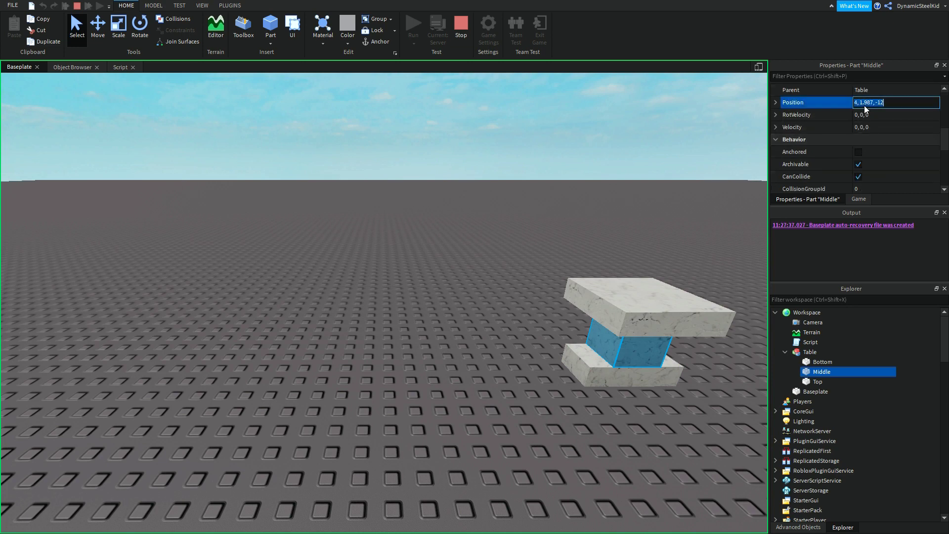
{"action": "left_click", "coordinate": [860, 102]}
Shift the table in the running simulation, then check the Middle part's Position before ending the run.
{"action": "left_click", "coordinate": [806, 352]}
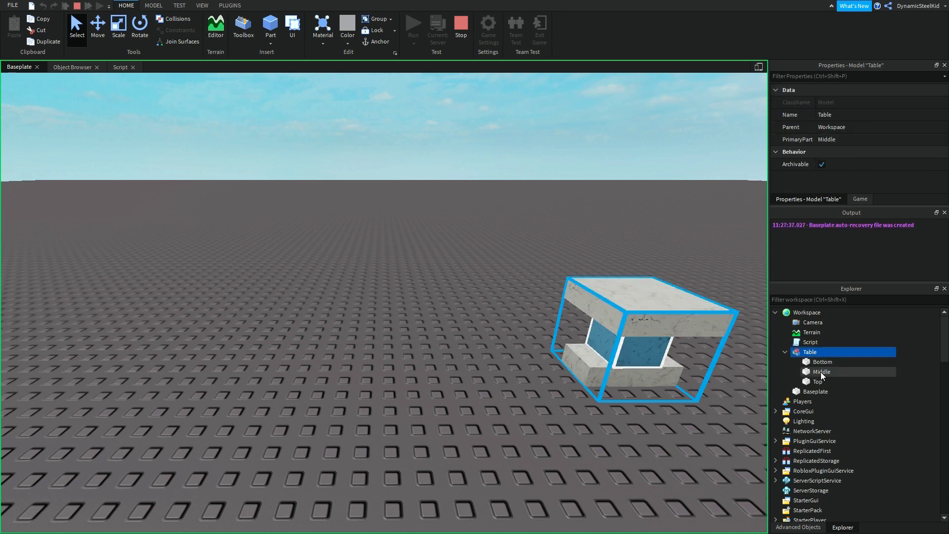
{"action": "left_click", "coordinate": [820, 372]}
{"action": "left_click", "coordinate": [821, 361]}
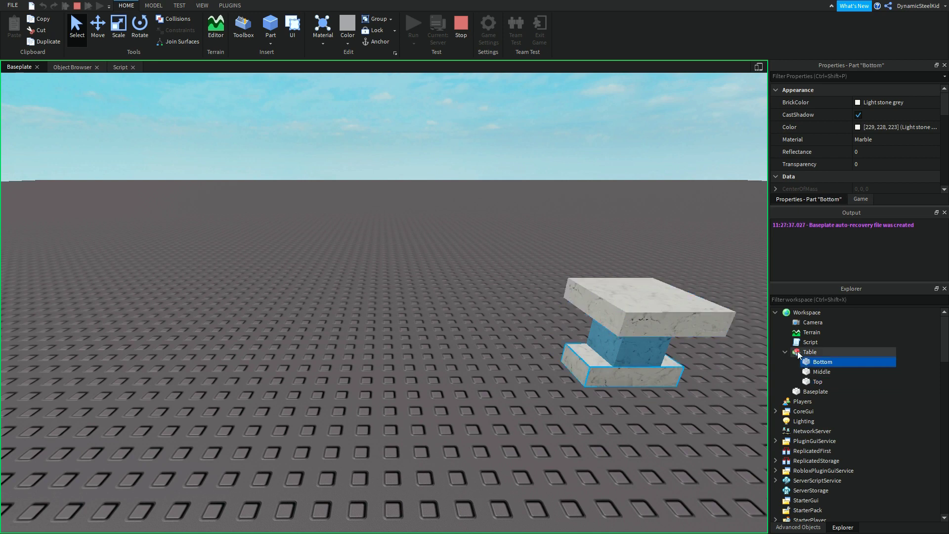
{"action": "left_click", "coordinate": [651, 329]}
{"action": "left_click", "coordinate": [820, 371]}
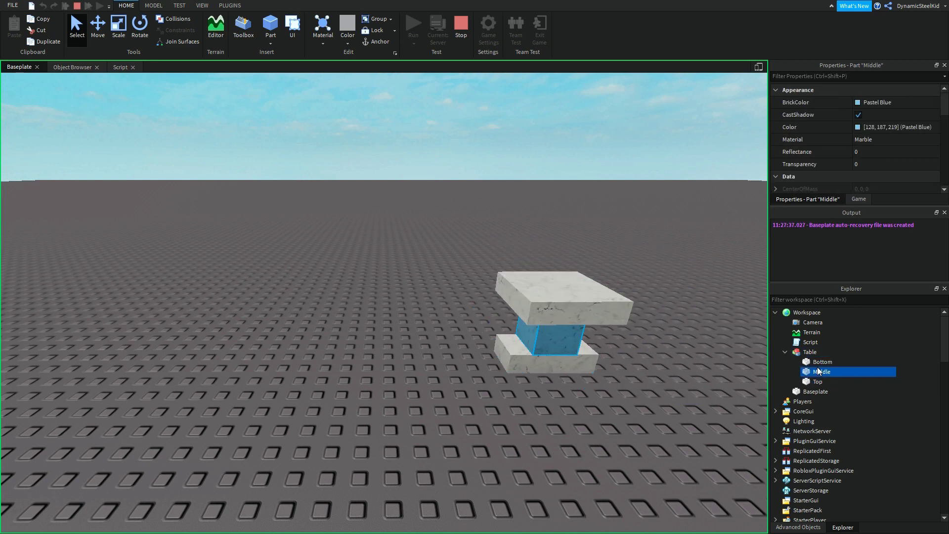
{"action": "scroll", "coordinate": [838, 126], "scroll_direction": "down", "scroll_amount": 3}
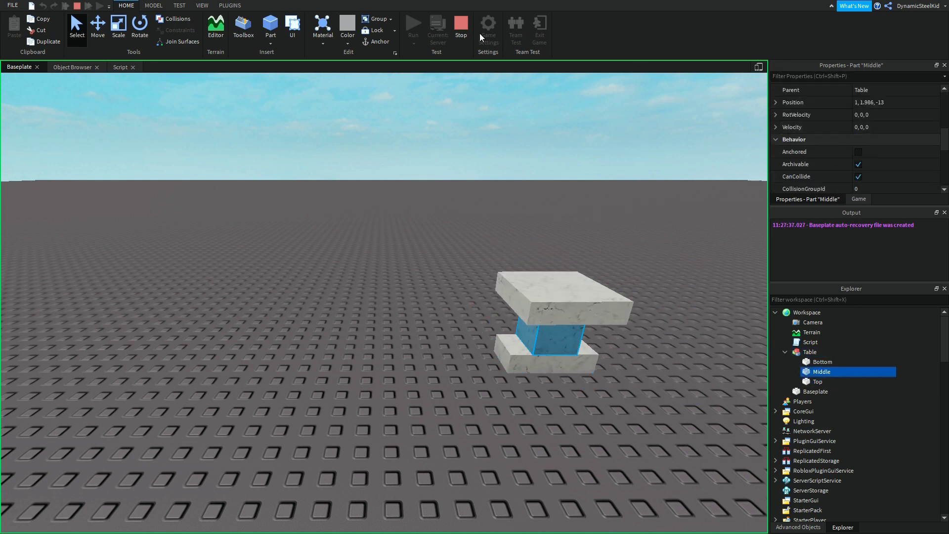
{"action": "left_click", "coordinate": [461, 25]}
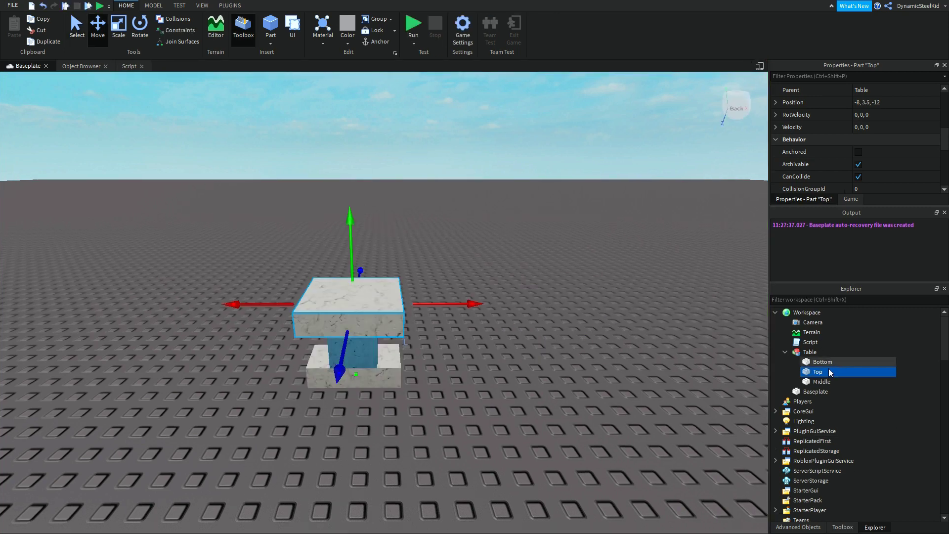
Look over the Bottom part, the Script and the Middle part in the Baseplate place.
{"action": "left_click", "coordinate": [817, 372]}
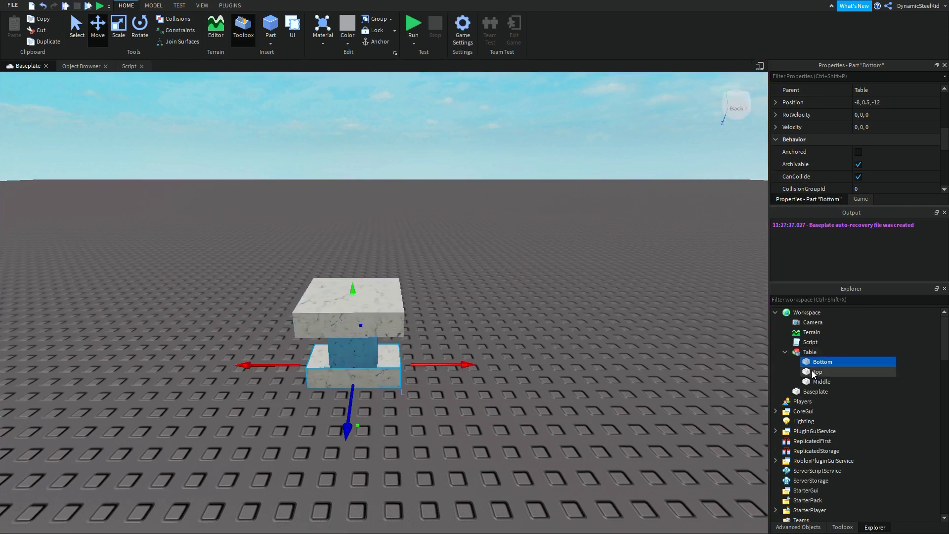
{"action": "double_click", "coordinate": [810, 342]}
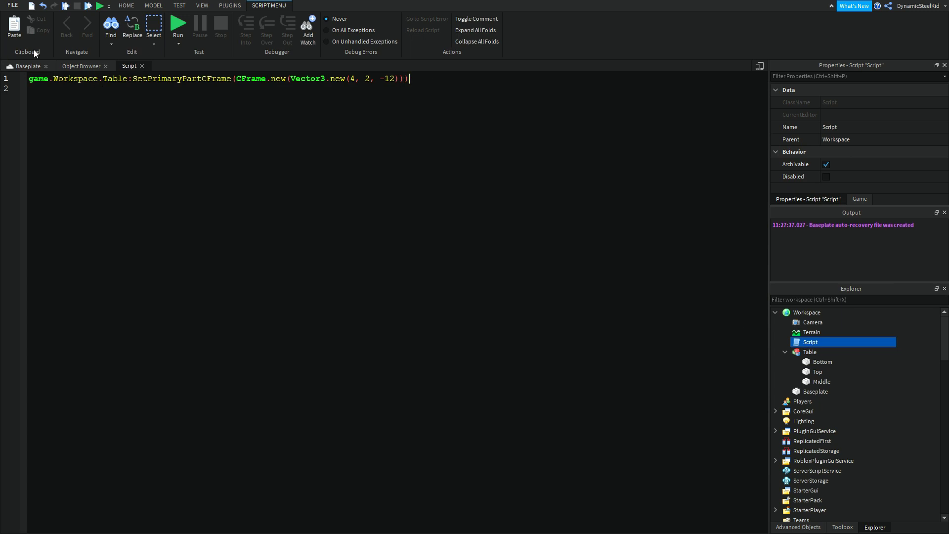
{"action": "left_click", "coordinate": [20, 65]}
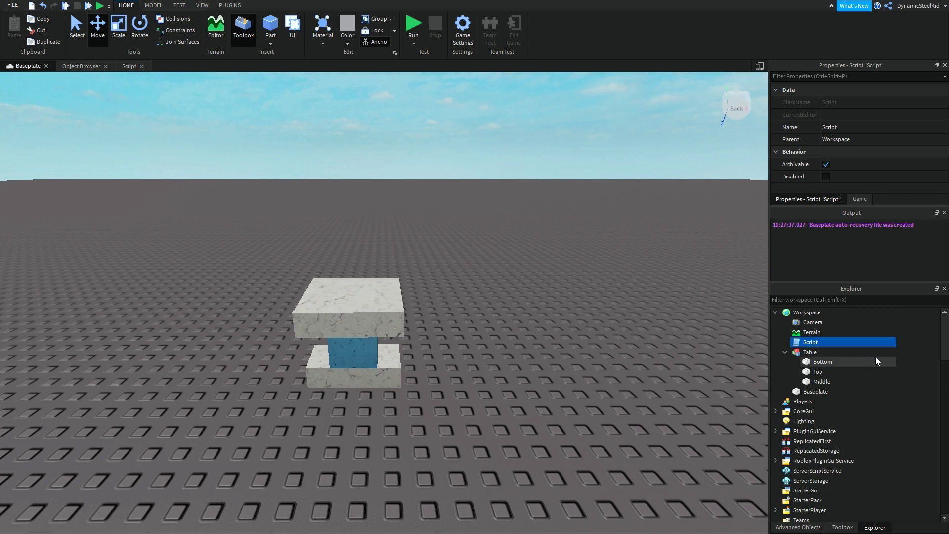
{"action": "left_click", "coordinate": [820, 382]}
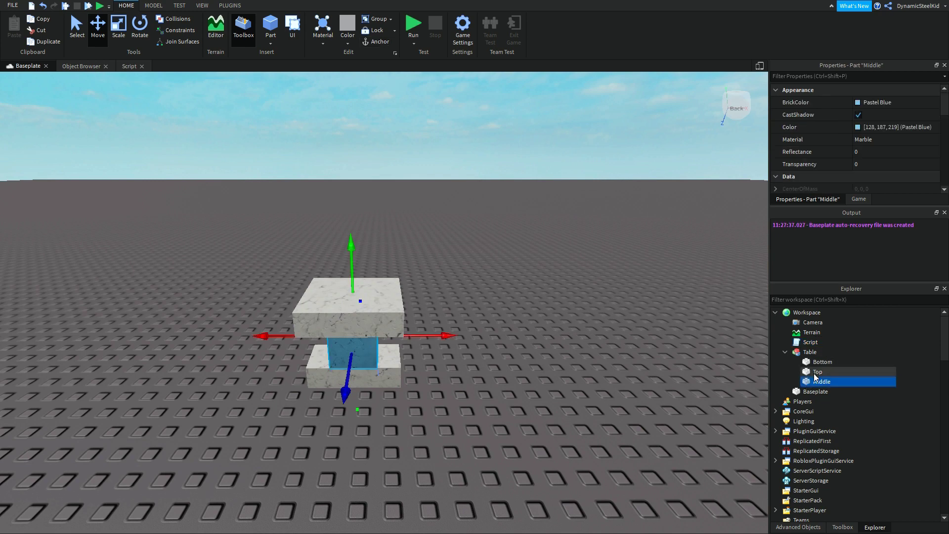
Change the Y value of the Script's Vector3 to 10 and test it with a short simulation run.
{"action": "double_click", "coordinate": [811, 342]}
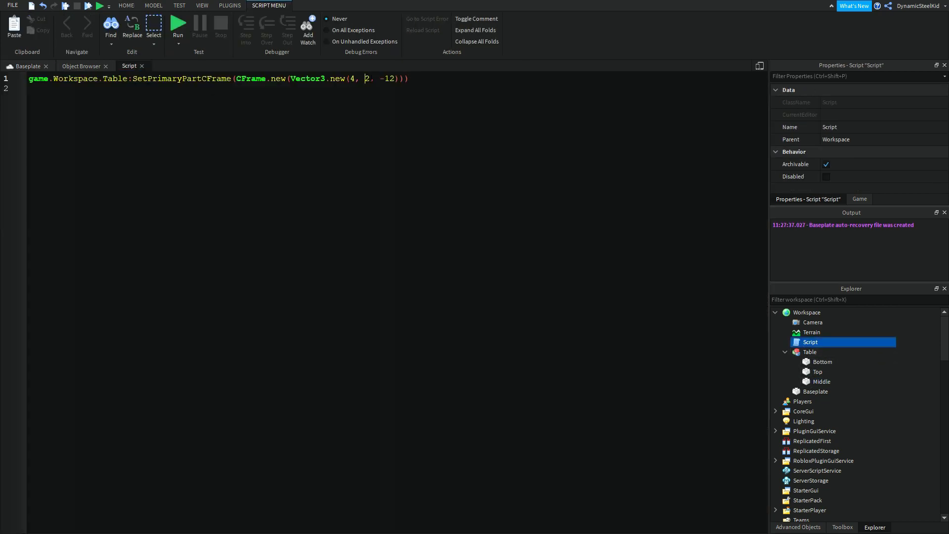
{"action": "left_click", "coordinate": [381, 79]}
{"action": "key", "text": "BackSpace"}
{"action": "key", "text": "BackSpace"}
{"action": "key", "text": "BackSpace"}
{"action": "type", "text": "10,"}
{"action": "left_click", "coordinate": [178, 23]}
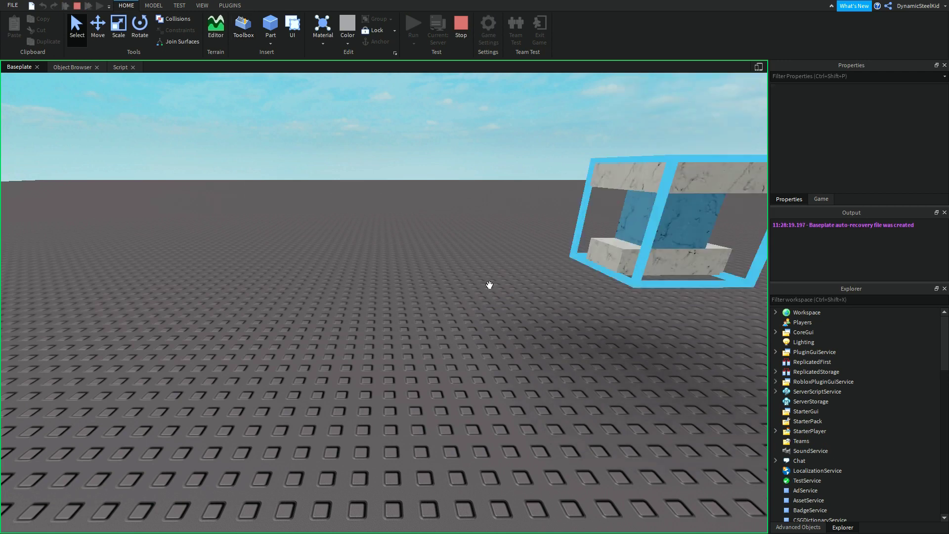
{"action": "left_click", "coordinate": [466, 39]}
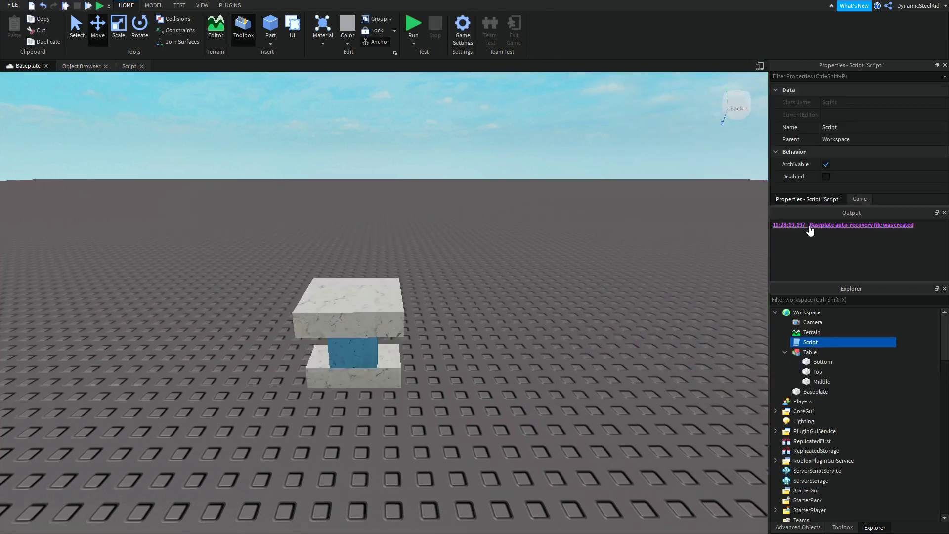
Anchor the Bottom, Top and Middle parts of the Table model together.
{"action": "left_click", "coordinate": [820, 361]}
{"action": "left_click", "coordinate": [815, 380], "text": "shift"}
{"action": "scroll", "coordinate": [895, 130], "scroll_direction": "down", "scroll_amount": 5}
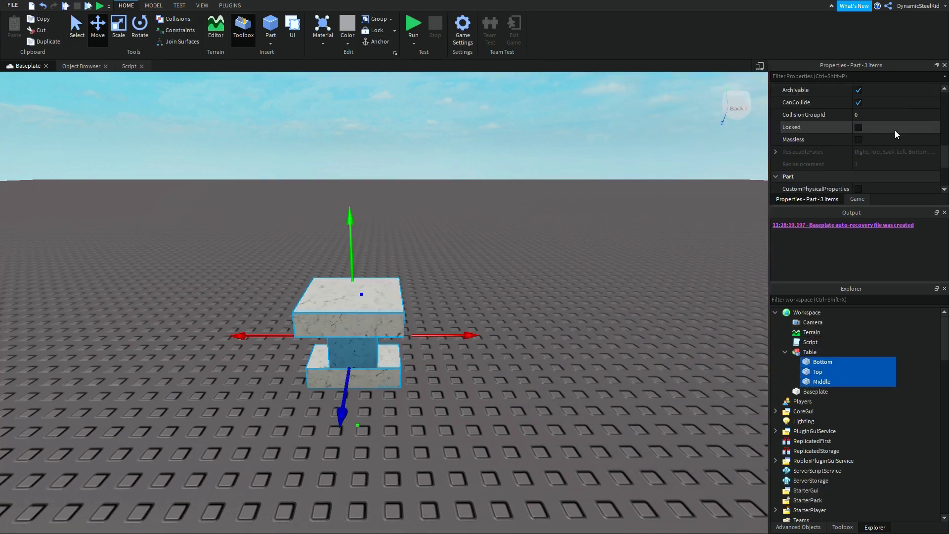
{"action": "scroll", "coordinate": [858, 133], "scroll_direction": "up", "scroll_amount": 3}
{"action": "left_click", "coordinate": [857, 152]}
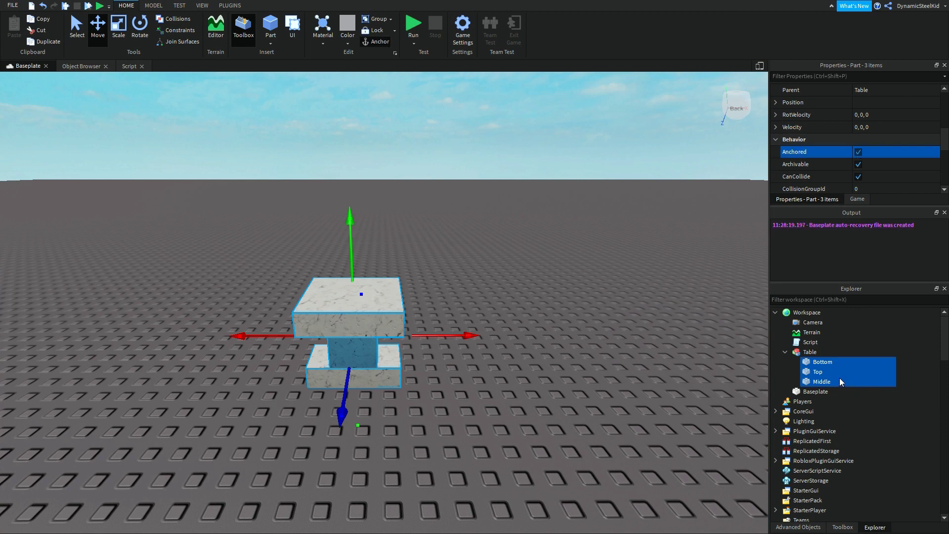
Open the Script and write game.Workspace.Table.PrimaryPart on a new line above the SetPrimaryPartCFrame call.
{"action": "double_click", "coordinate": [813, 342]}
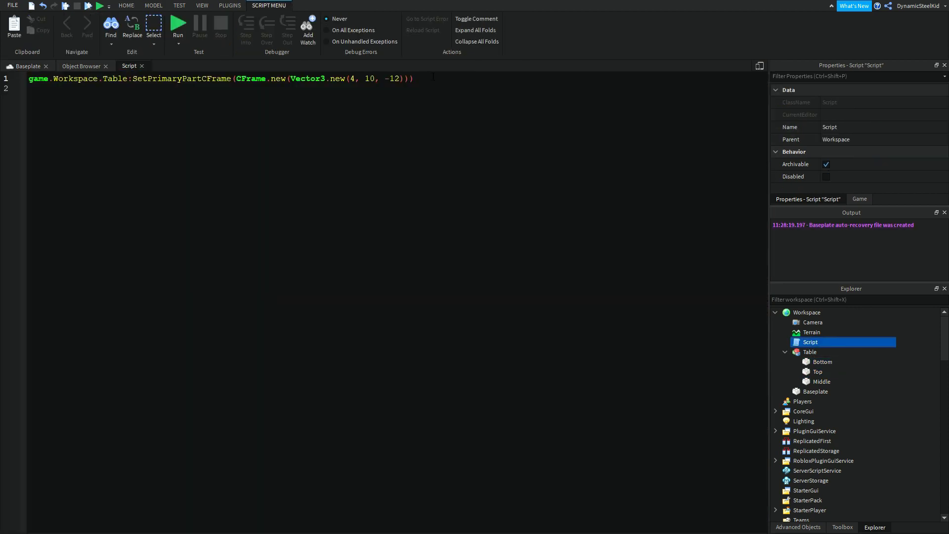
{"action": "left_click", "coordinate": [23, 80]}
{"action": "key", "text": "Return"}
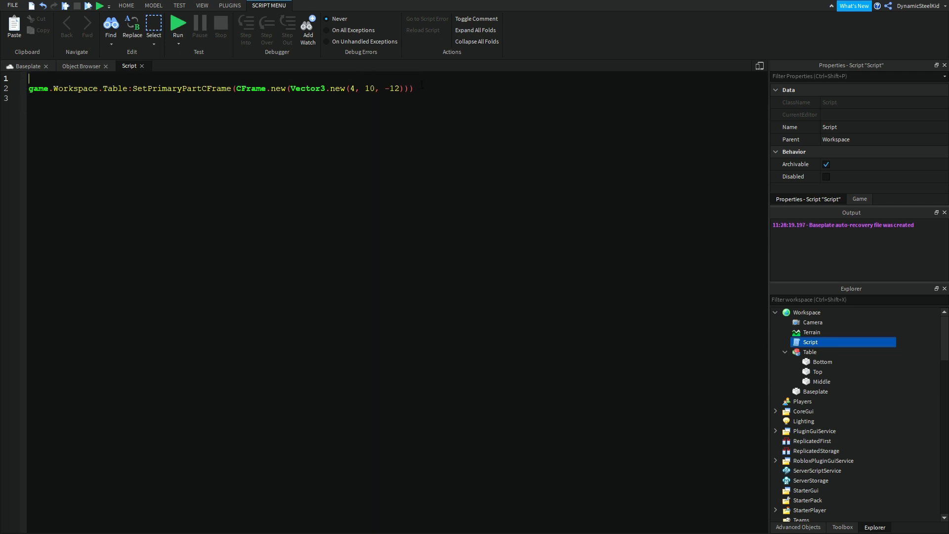
{"action": "key", "text": "ctrl+a"}
{"action": "left_click", "coordinate": [52, 80]}
{"action": "type", "text": "game.Wo"}
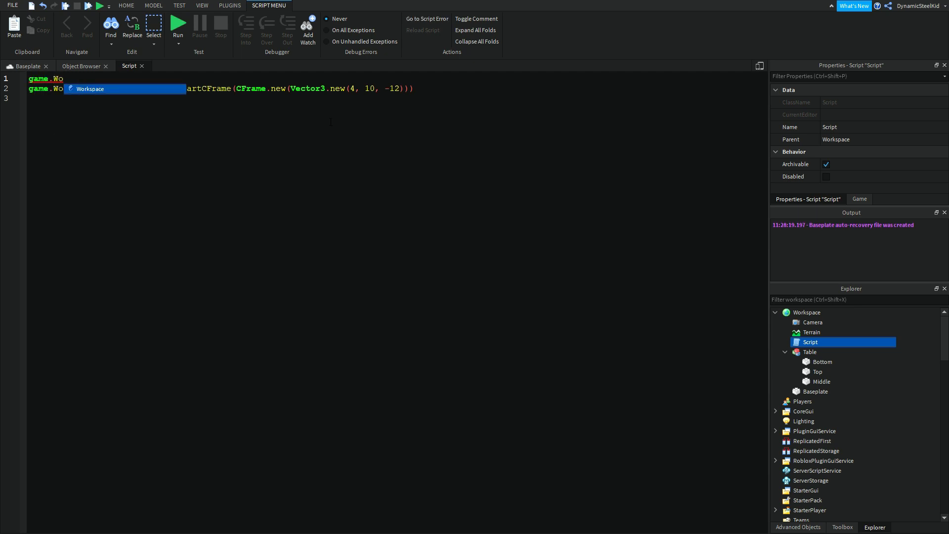
{"action": "key", "text": "Tab"}
{"action": "type", "text": ".Tabl"}
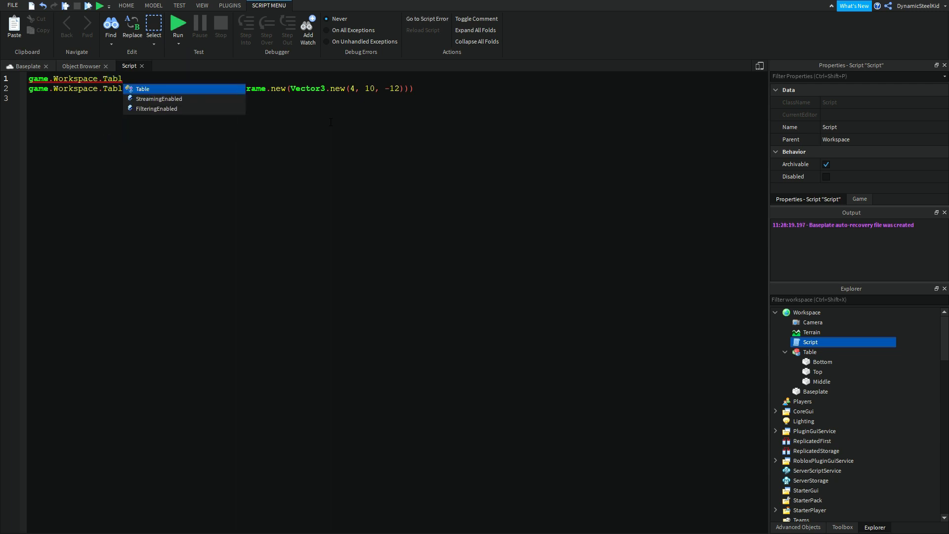
{"action": "key", "text": "Tab"}
{"action": "type", "text": "."}
{"action": "type", "text": "Pr"}
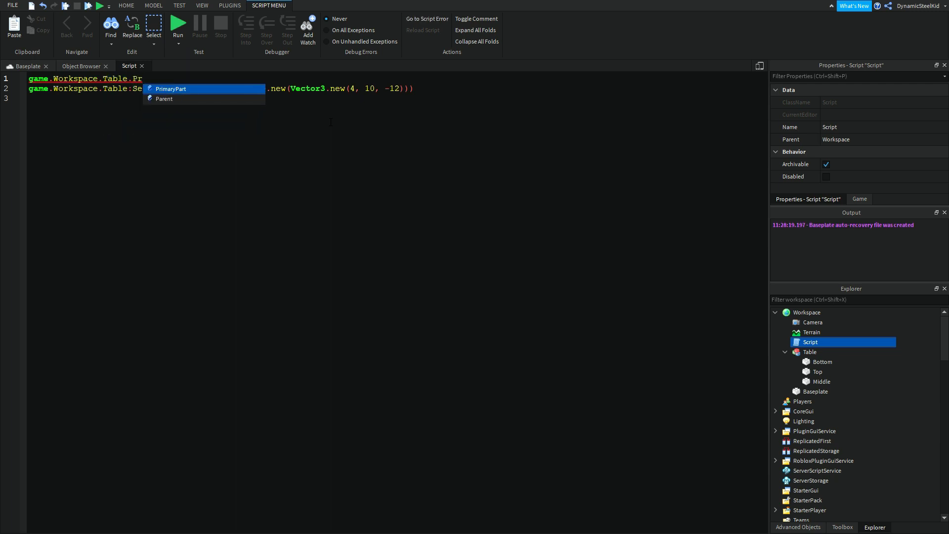
{"action": "key", "text": "Tab"}
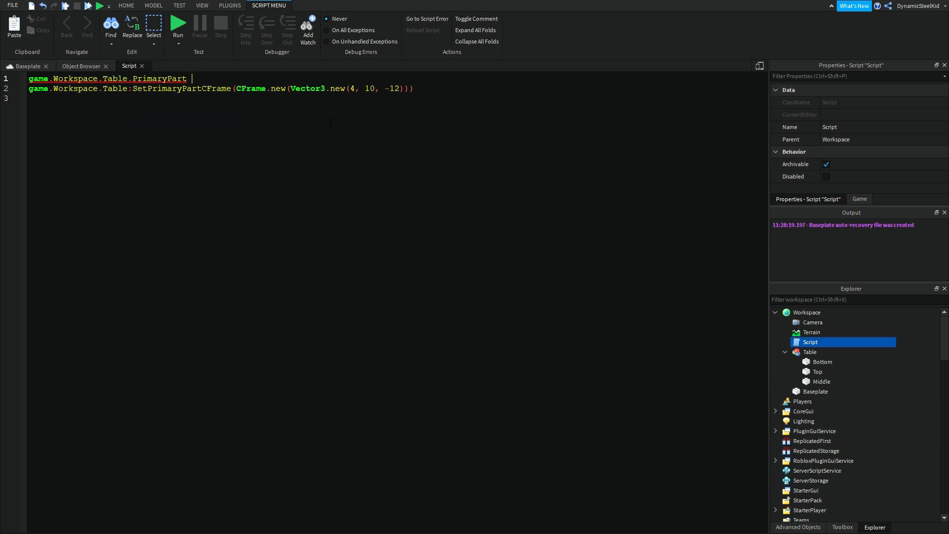
Complete the first line by assigning game.Workspace.Table.Middle to the Table's PrimaryPart.
{"action": "type", "text": "= "}
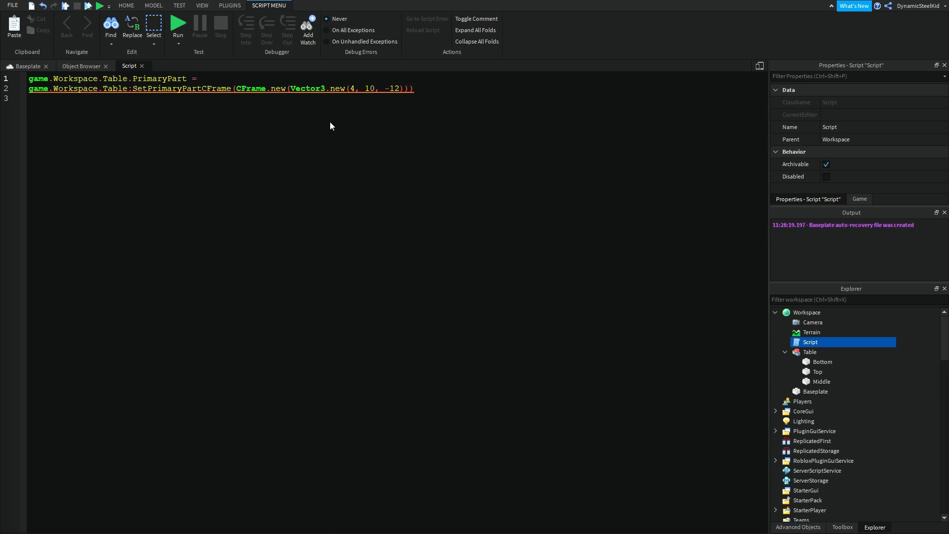
{"action": "type", "text": "game."}
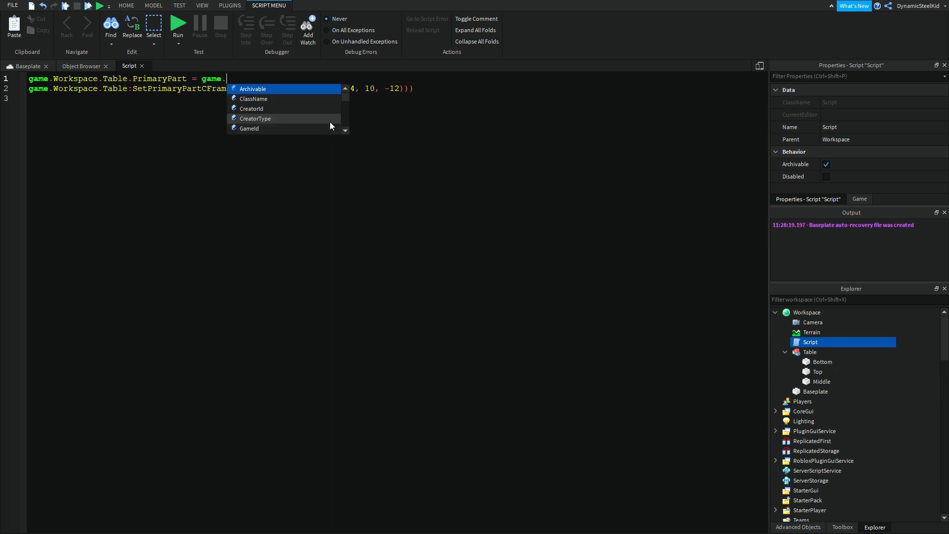
{"action": "type", "text": "Workspace.Table"}
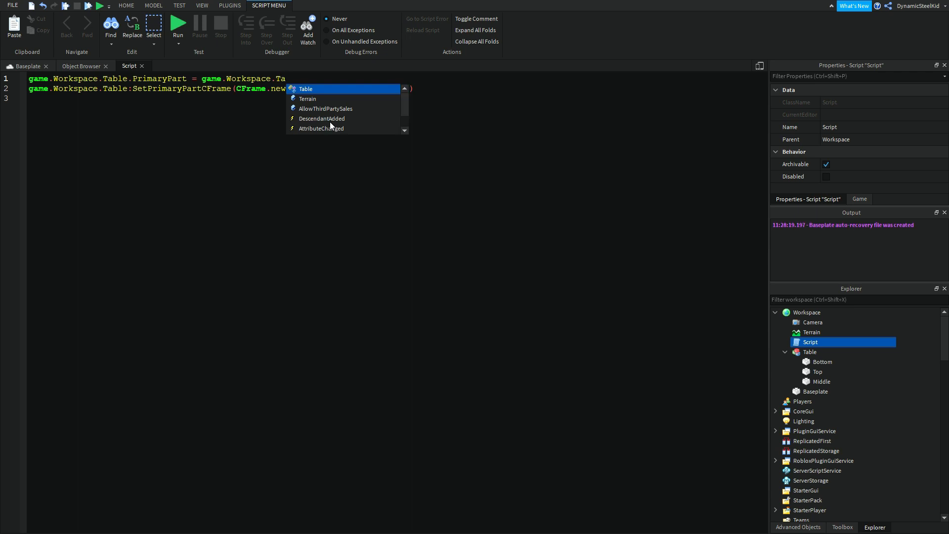
{"action": "type", "text": ".Middle"}
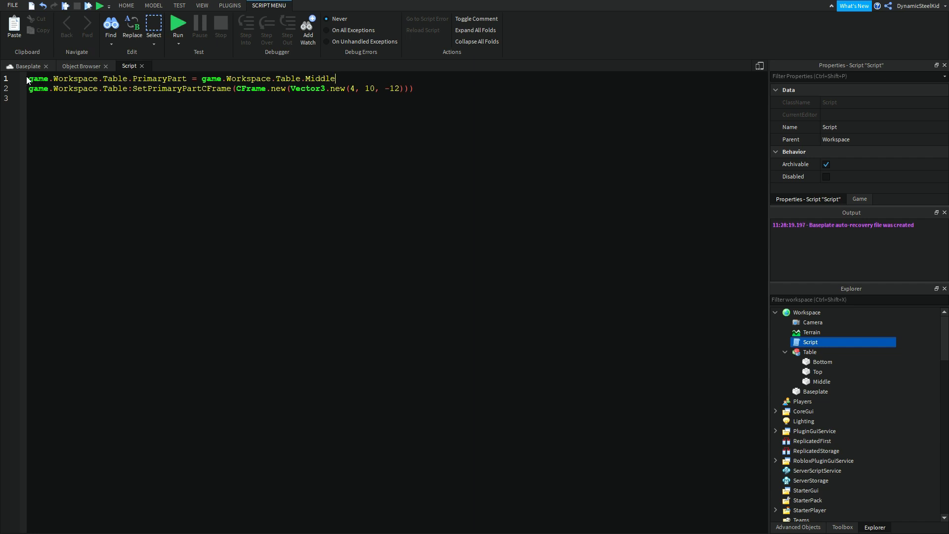
Examine the model reference and .PrimaryPart in the first line against the Table model's PrimaryPart property.
{"action": "left_click_drag", "start_coordinate": [29, 79], "coordinate": [128, 79]}
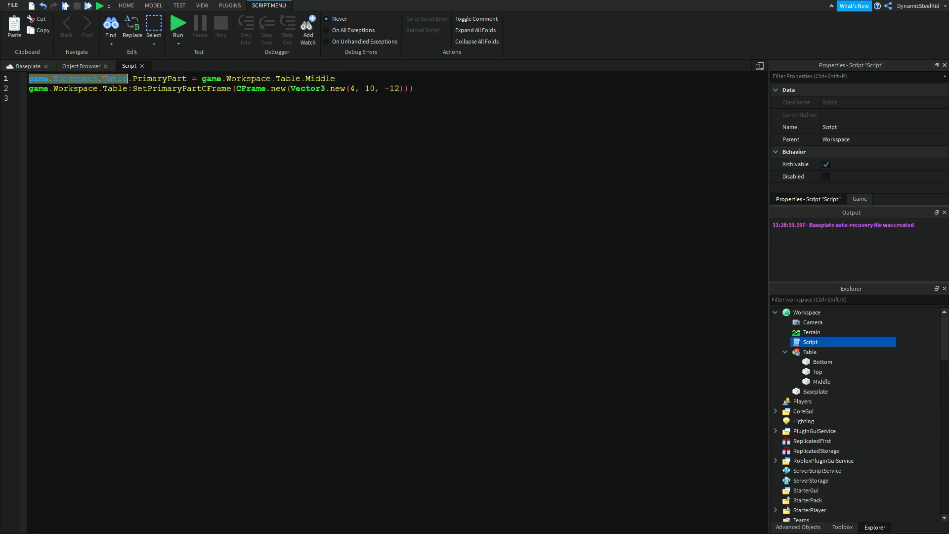
{"action": "key", "text": "Right"}
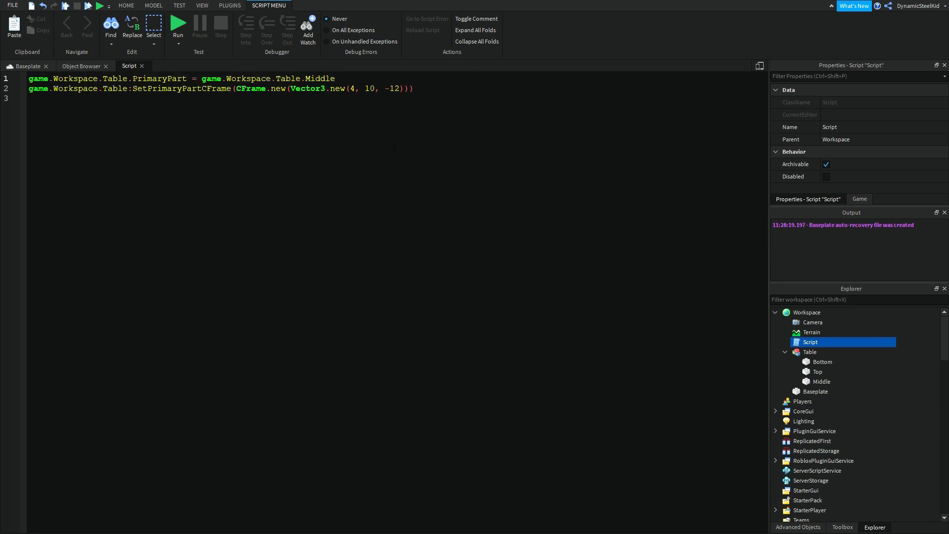
{"action": "key", "text": "shift+Right"}
{"action": "key", "text": "shift+Right"}
{"action": "key", "text": "shift+Right"}
{"action": "key", "text": "shift+Right"}
{"action": "key", "text": "shift+Right"}
{"action": "key", "text": "shift+Right"}
{"action": "key", "text": "shift+Right"}
{"action": "key", "text": "shift+Right"}
{"action": "key", "text": "shift+Right"}
{"action": "key", "text": "shift+Right"}
{"action": "key", "text": "shift+Right"}
{"action": "key", "text": "shift+Right"}
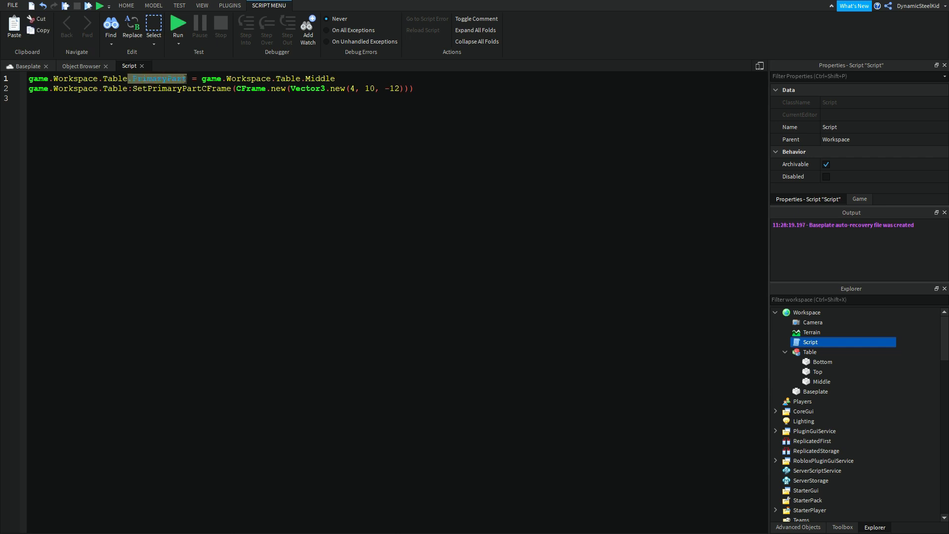
{"action": "left_click", "coordinate": [808, 353]}
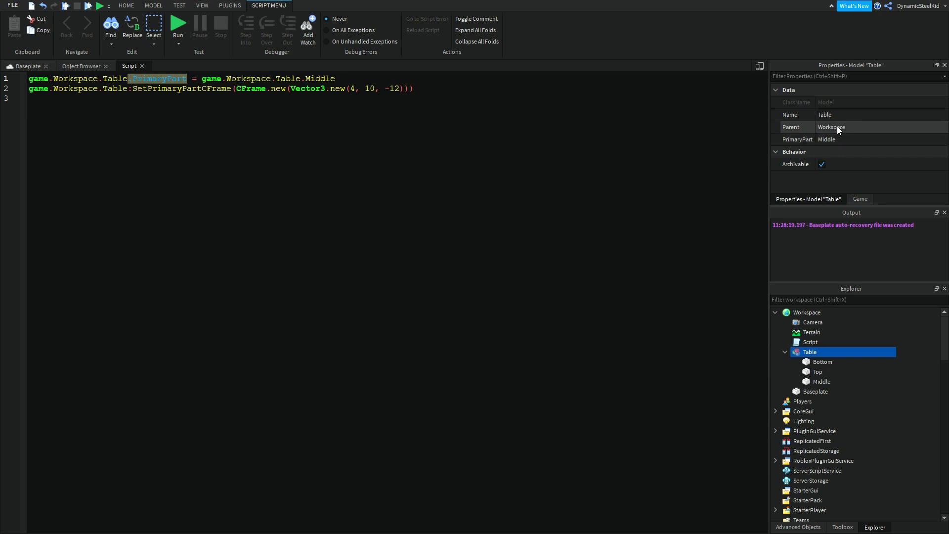
{"action": "key", "text": "ctrl+c"}
{"action": "key", "text": "Right"}
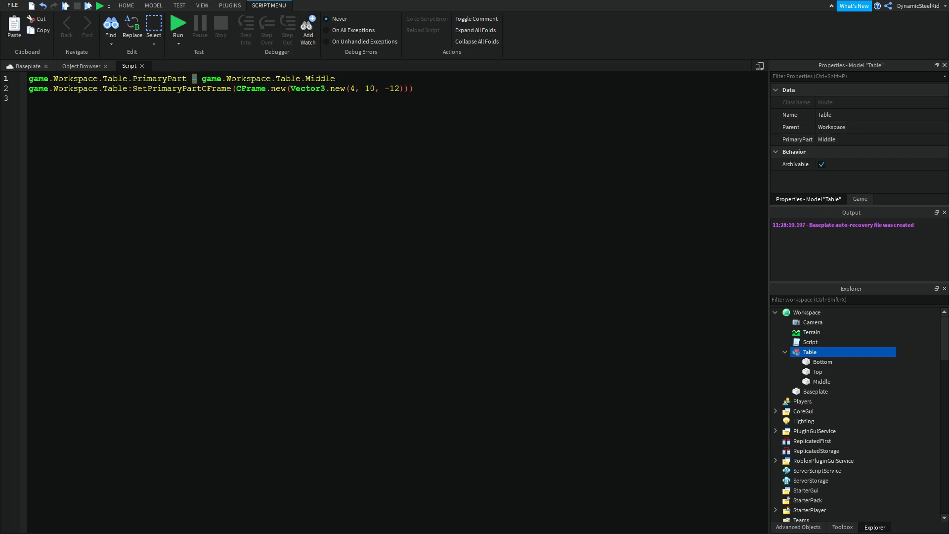
Trace the assigned path game.Workspace.Table.Middle through the place's object hierarchy, down to the Middle part.
{"action": "left_click_drag", "start_coordinate": [202, 79], "coordinate": [339, 79]}
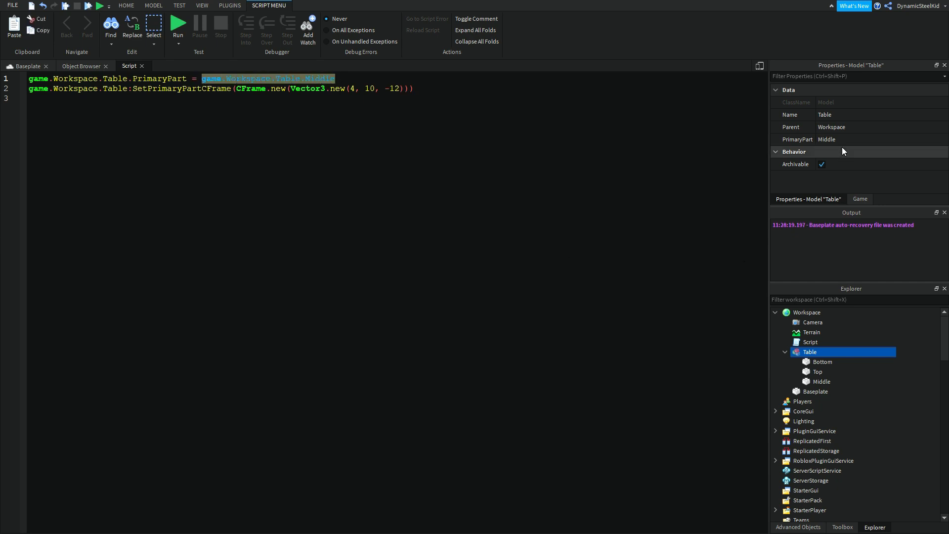
{"action": "left_click", "coordinate": [807, 312]}
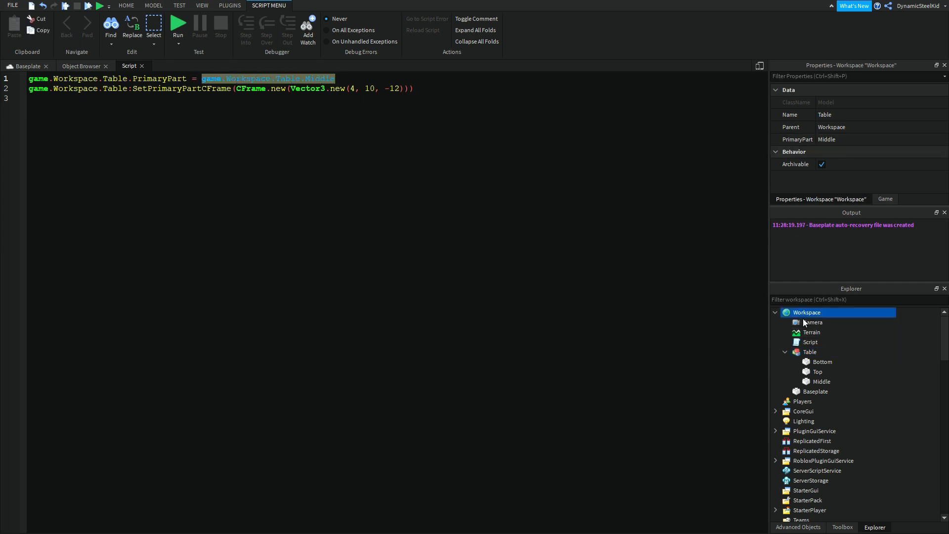
{"action": "left_click", "coordinate": [809, 341]}
{"action": "left_click", "coordinate": [809, 352]}
{"action": "left_click", "coordinate": [835, 382]}
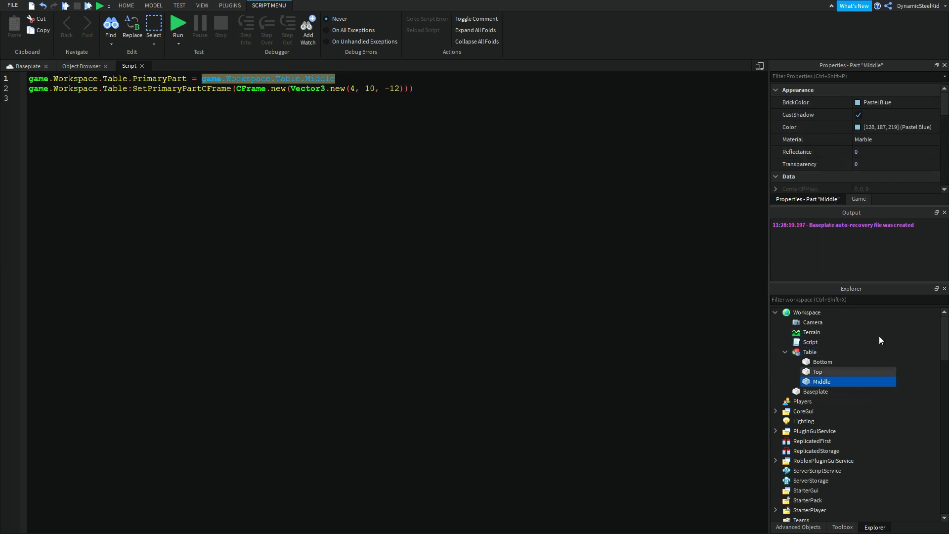
{"action": "left_click", "coordinate": [808, 352]}
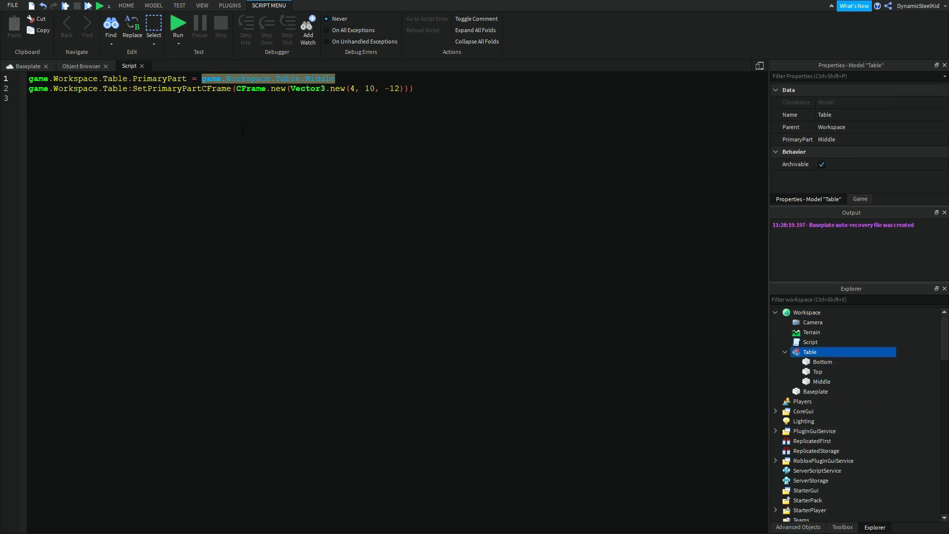
{"action": "key", "text": "ctrl+c"}
{"action": "left_click", "coordinate": [356, 79]}
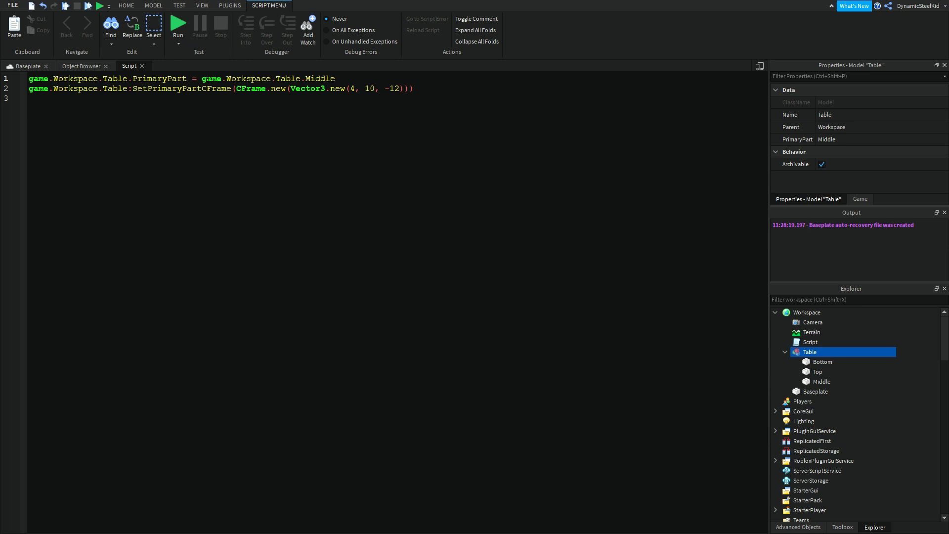
{"action": "left_click", "coordinate": [830, 380]}
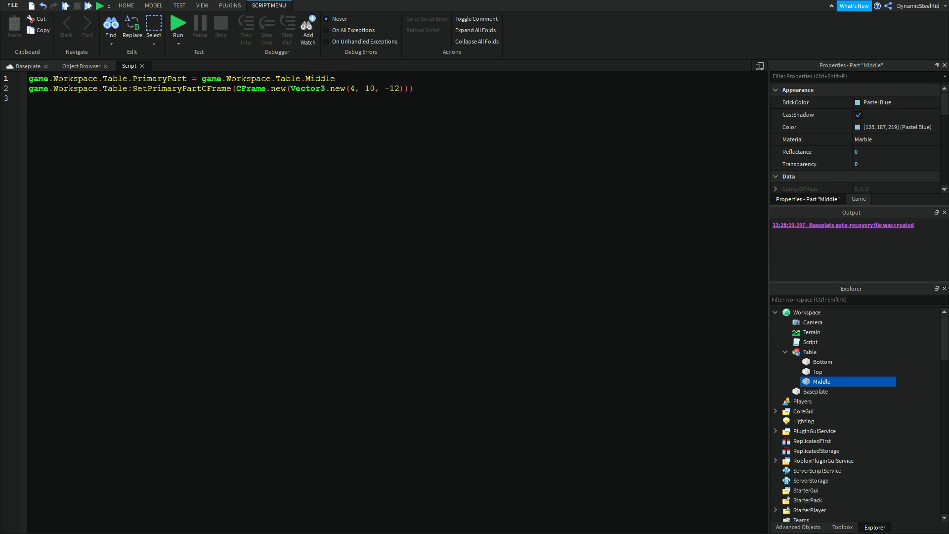
{"action": "left_click", "coordinate": [785, 352]}
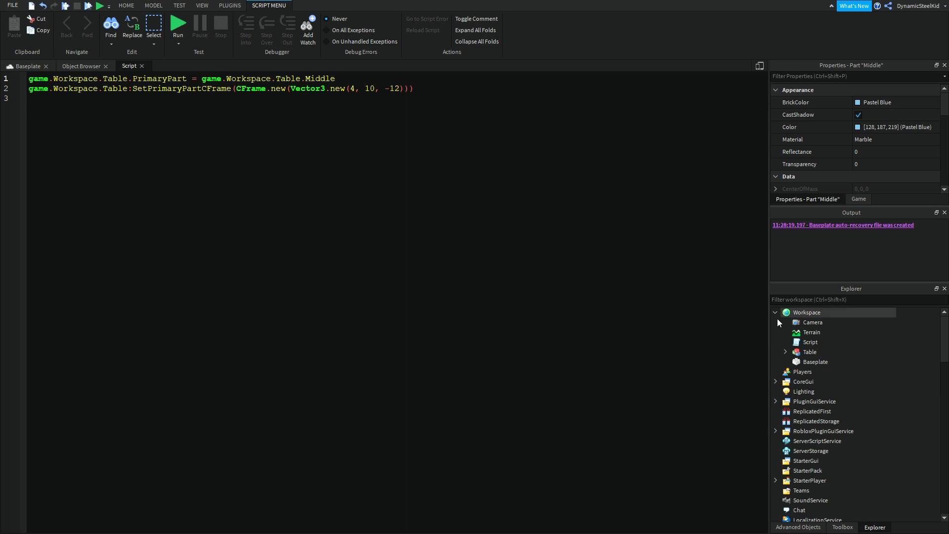
{"action": "left_click", "coordinate": [785, 352]}
Change the part assigned as PrimaryPart in the Script's first line to Top.
{"action": "left_click", "coordinate": [819, 374]}
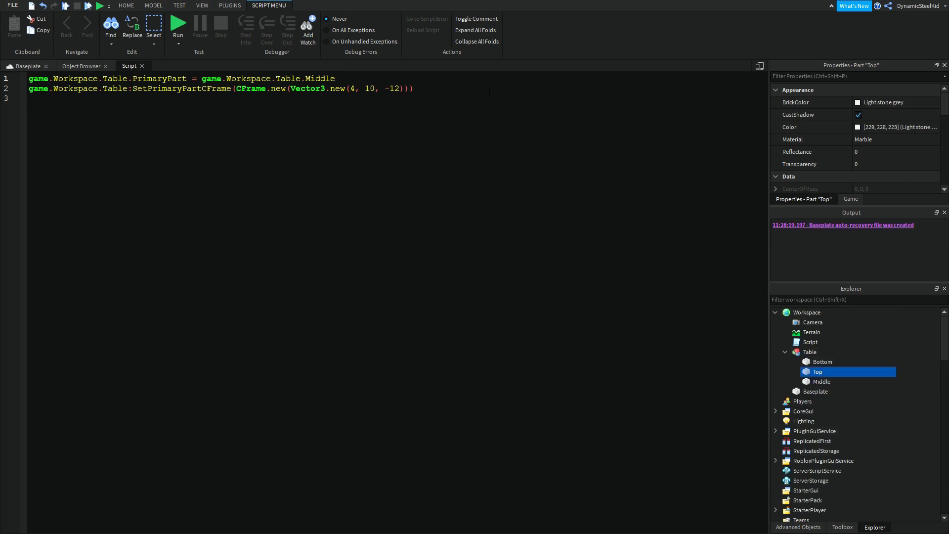
{"action": "double_click", "coordinate": [320, 78]}
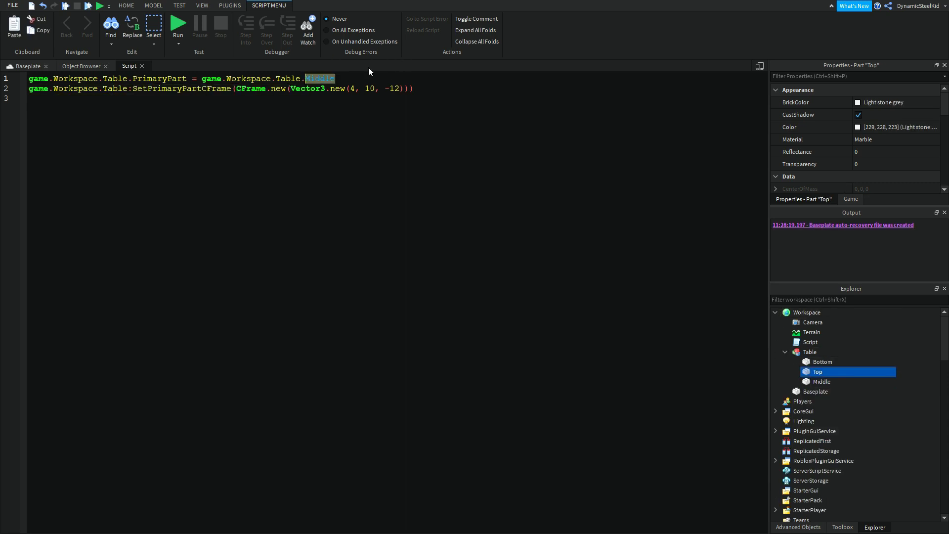
{"action": "key", "text": "BackSpace"}
{"action": "type", "text": "Top"}
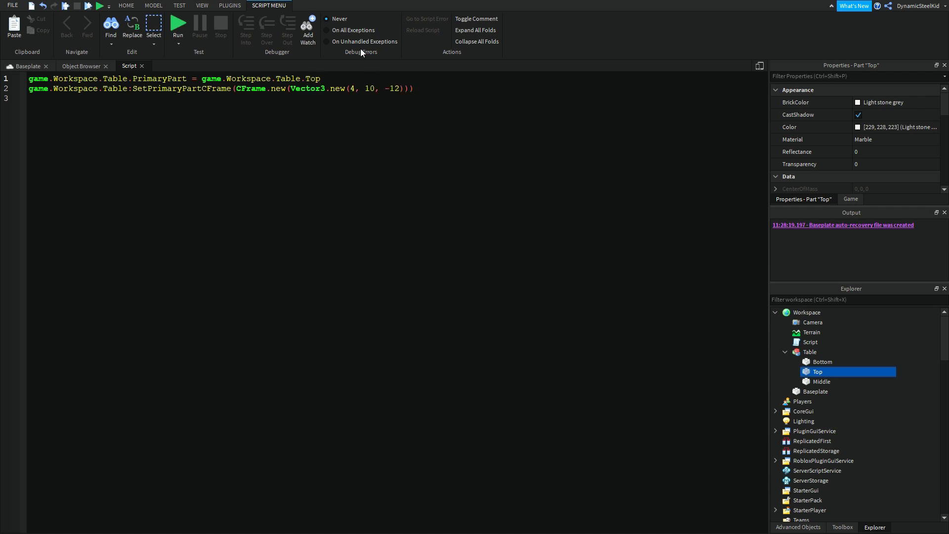
Run the simulation, check the Table's PrimaryPart and the Positions of the Top and Middle parts, and end the run.
{"action": "left_click", "coordinate": [178, 25]}
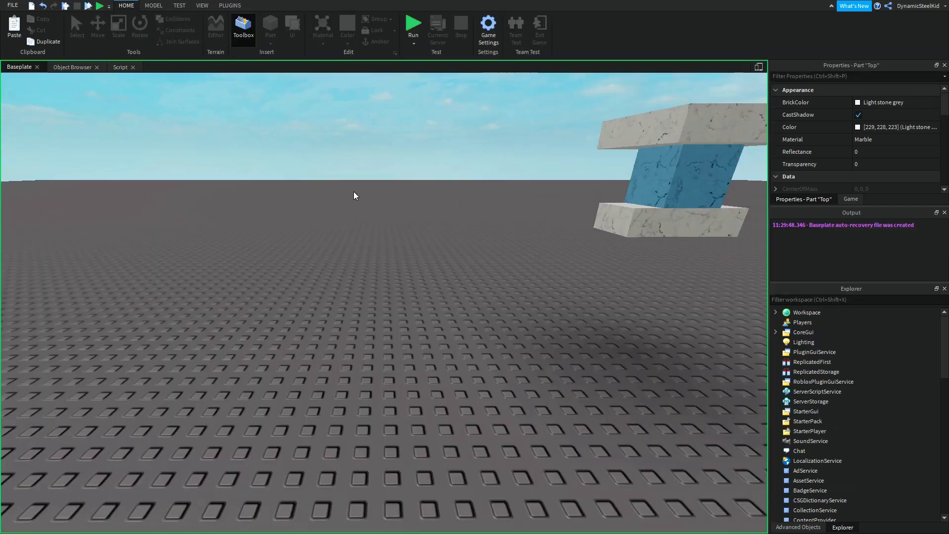
{"action": "left_click", "coordinate": [813, 352]}
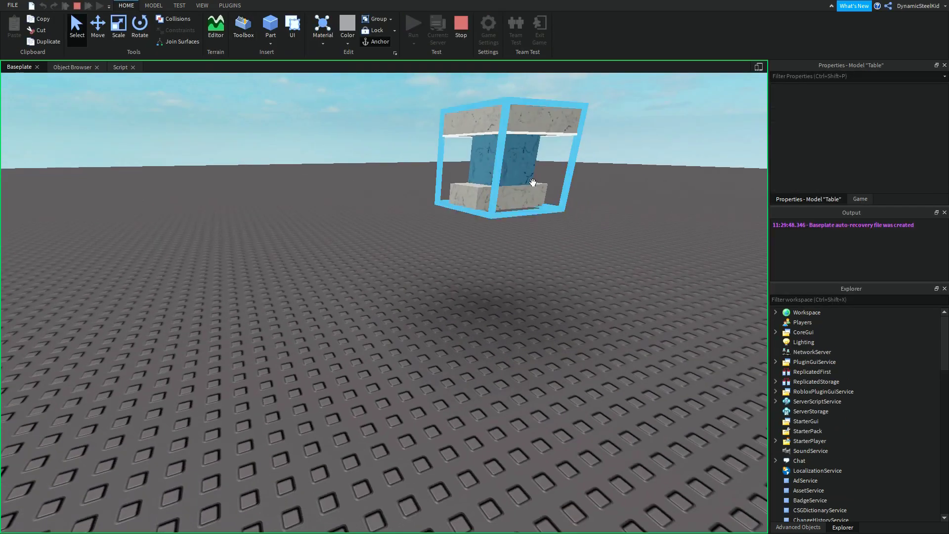
{"action": "left_click", "coordinate": [784, 350]}
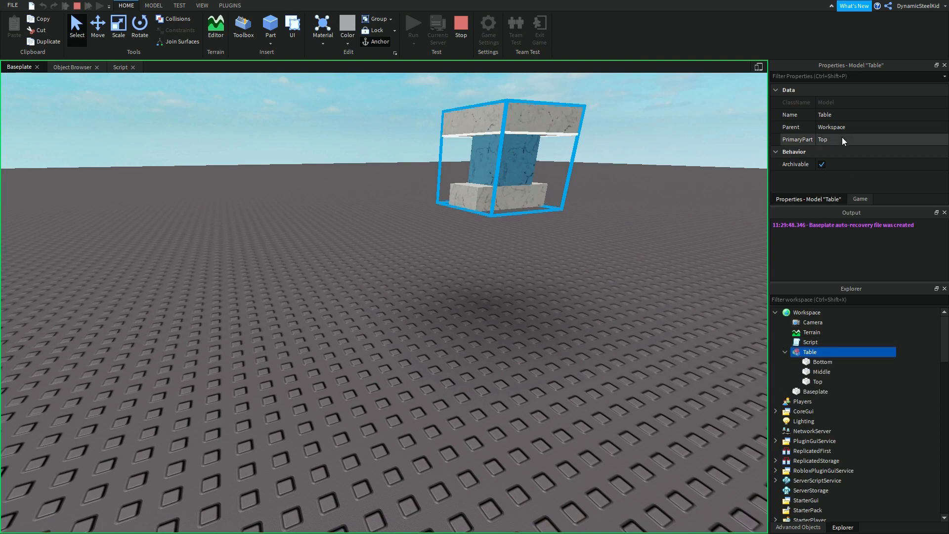
{"action": "left_click", "coordinate": [818, 381]}
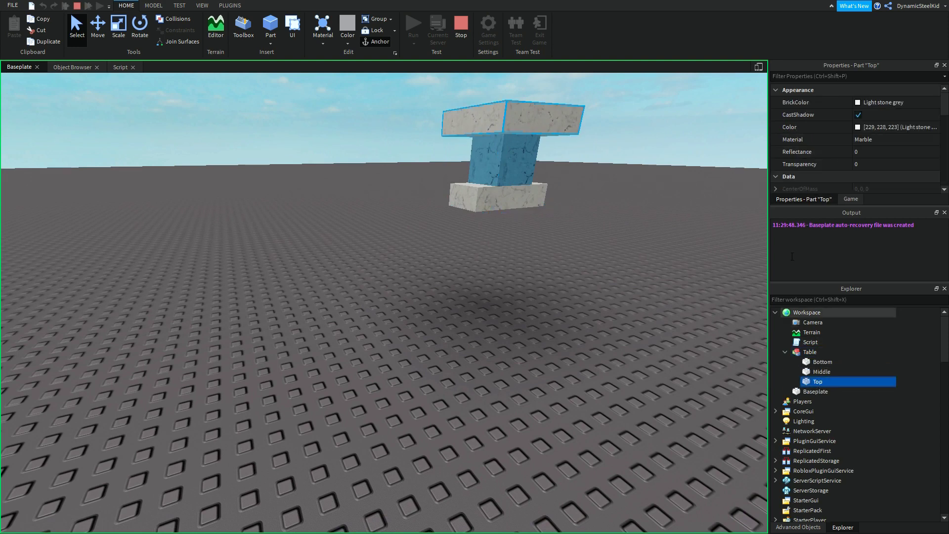
{"action": "scroll", "coordinate": [843, 140], "scroll_direction": "down", "scroll_amount": 2}
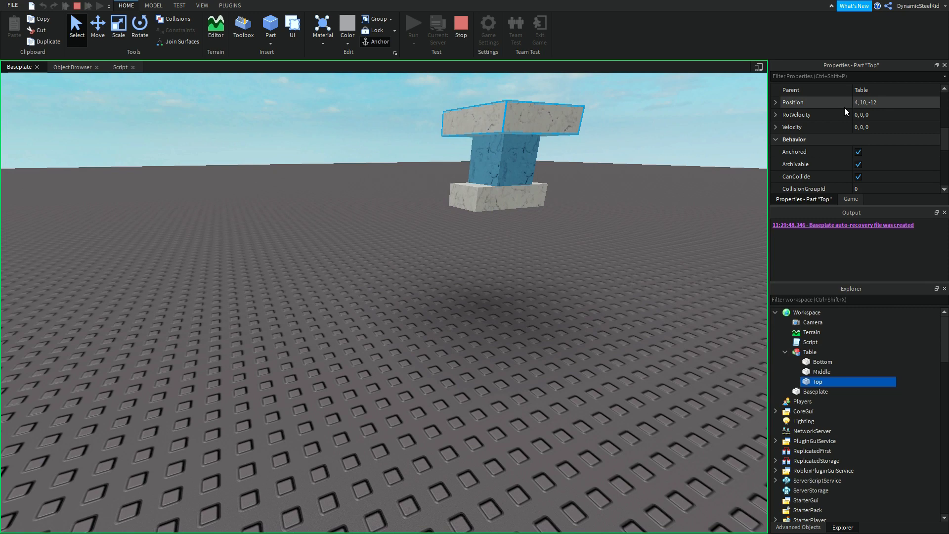
{"action": "left_click", "coordinate": [818, 373]}
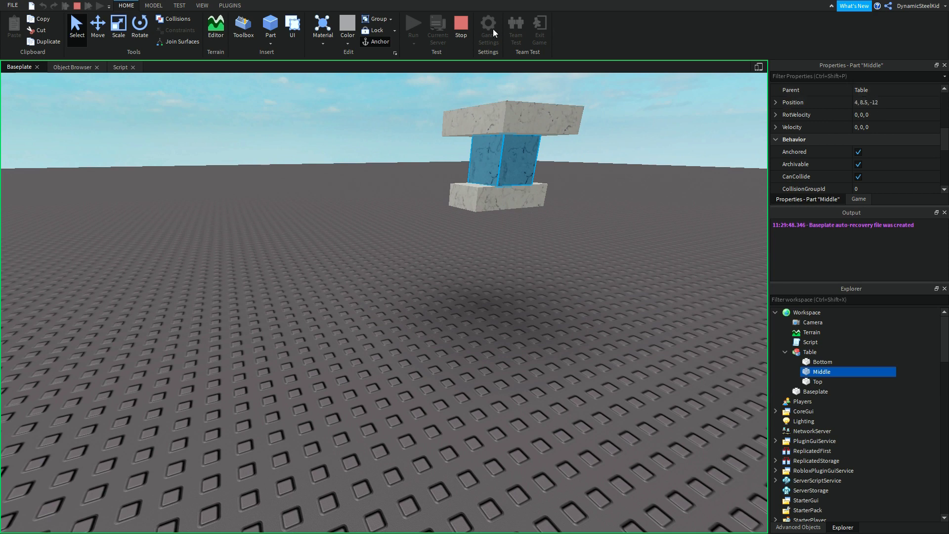
{"action": "left_click", "coordinate": [459, 27]}
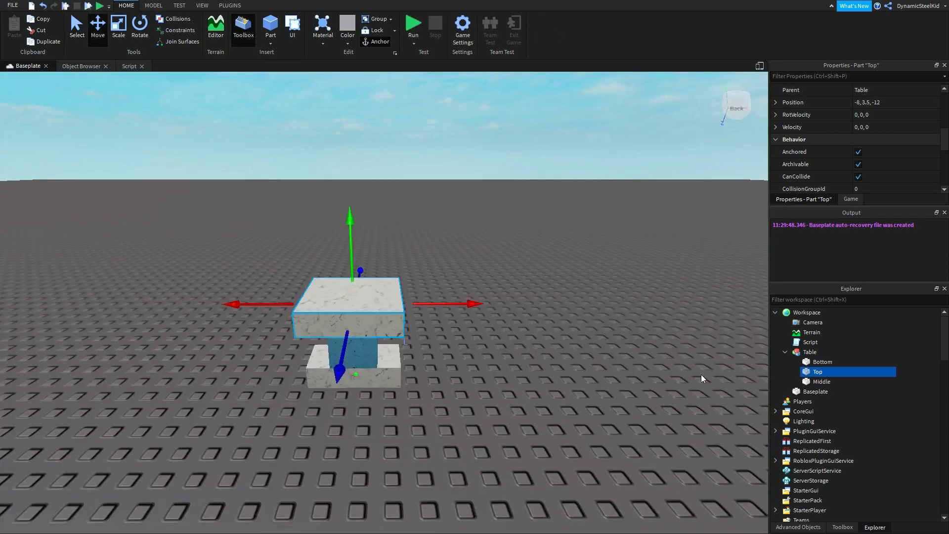
{"action": "left_click", "coordinate": [786, 352]}
{"action": "left_click", "coordinate": [785, 352]}
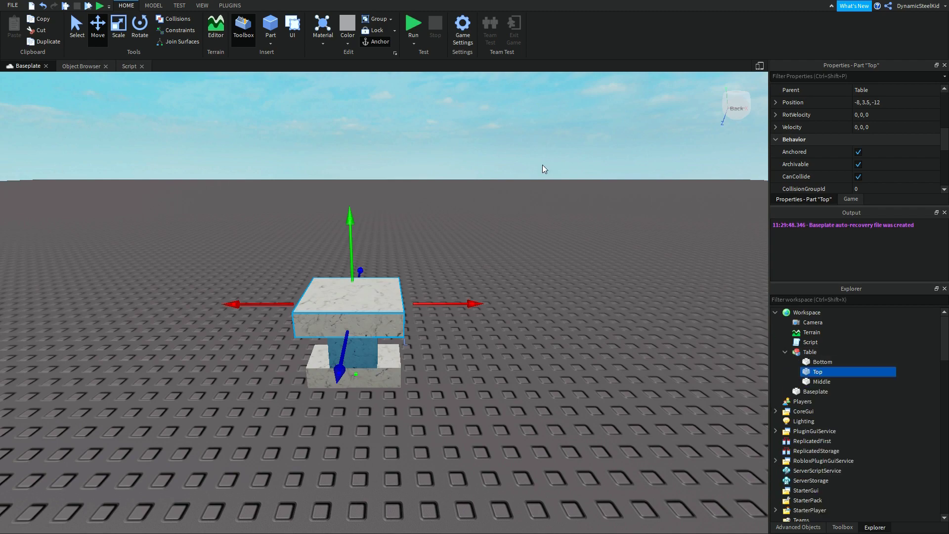
{"action": "left_click", "coordinate": [544, 149]}
{"action": "scroll", "coordinate": [533, 158], "scroll_direction": "up", "scroll_amount": 5}
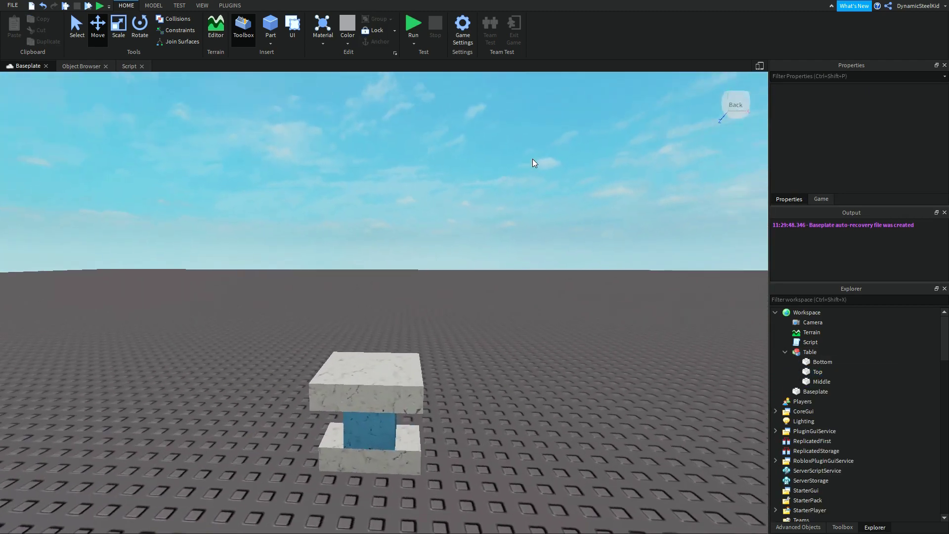
{"action": "right_click_drag", "start_coordinate": [536, 195], "coordinate": [502, 206]}
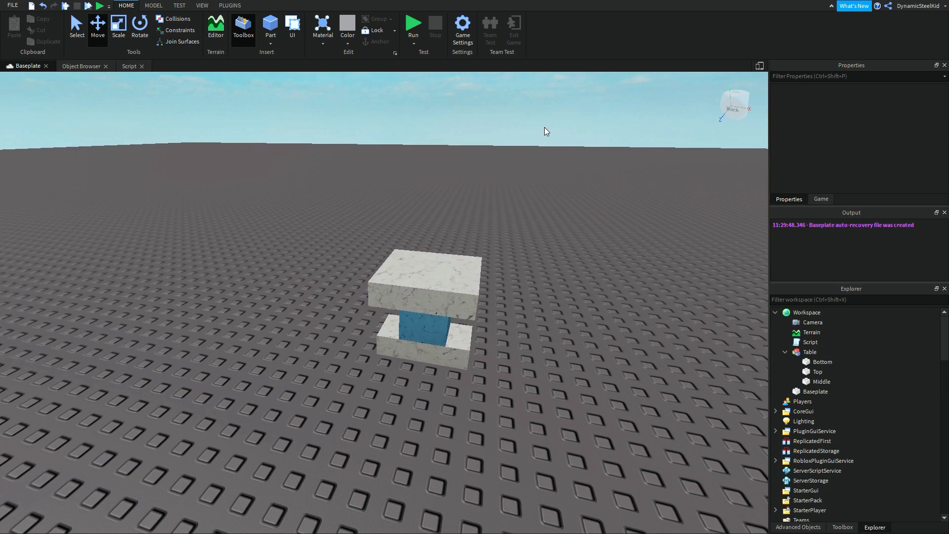
{"action": "mouse_move", "coordinate": [544, 127]}
{"action": "right_mouse_down"}
{"action": "mouse_move", "coordinate": [551, 123]}
{"action": "mouse_move", "coordinate": [542, 119]}
{"action": "right_mouse_up"}
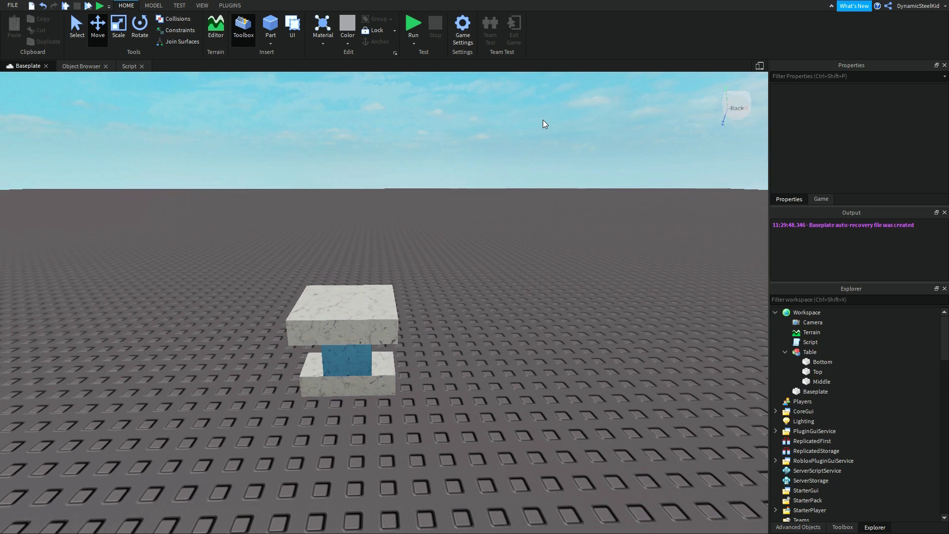